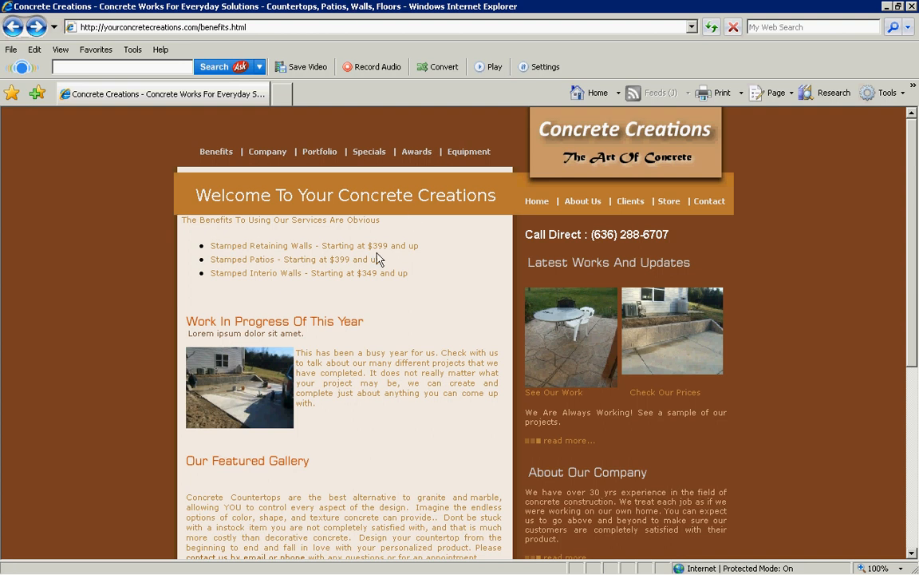
Review the starting-price list on the Benefits page and the company description on the About Us page
{"action": "left_click_drag", "start_coordinate": [427, 279], "coordinate": [223, 237]}
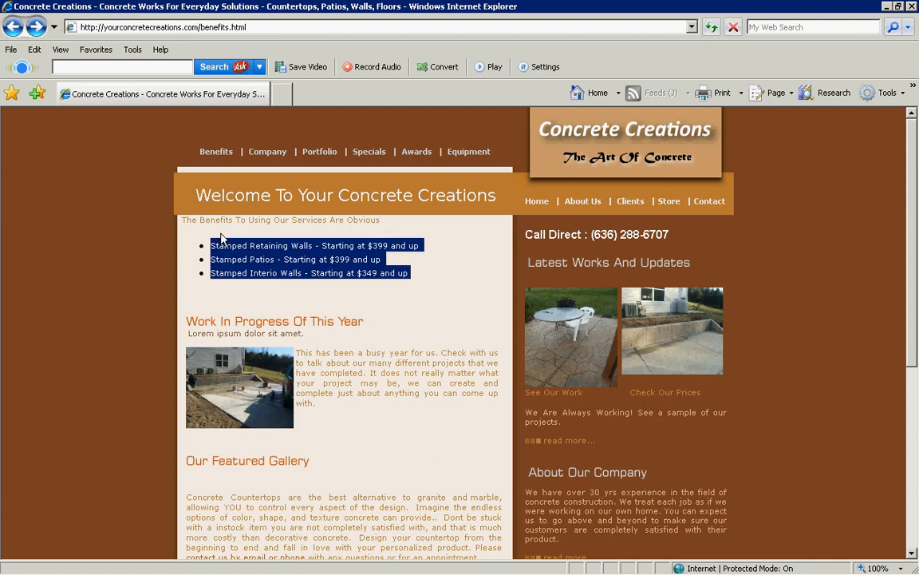
{"action": "left_click", "coordinate": [366, 260]}
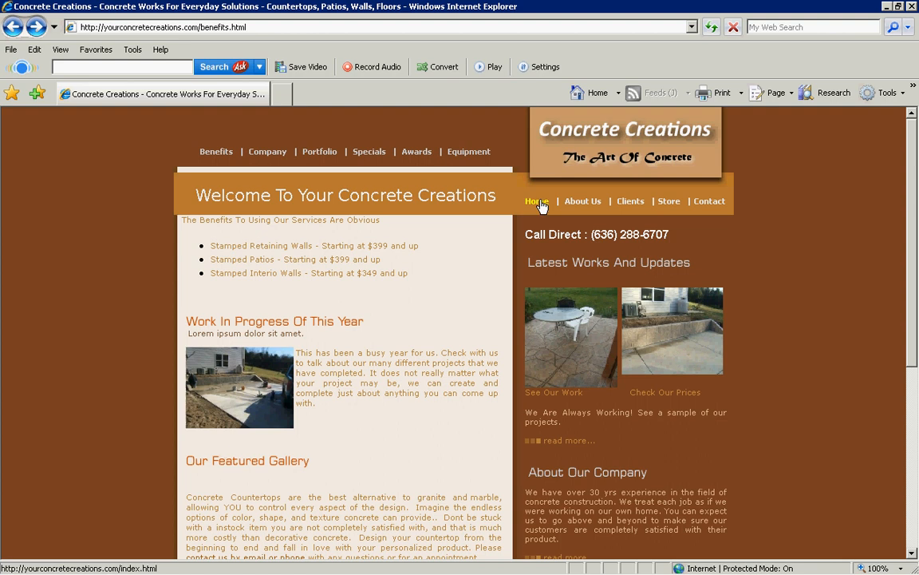
{"action": "left_click", "coordinate": [583, 203]}
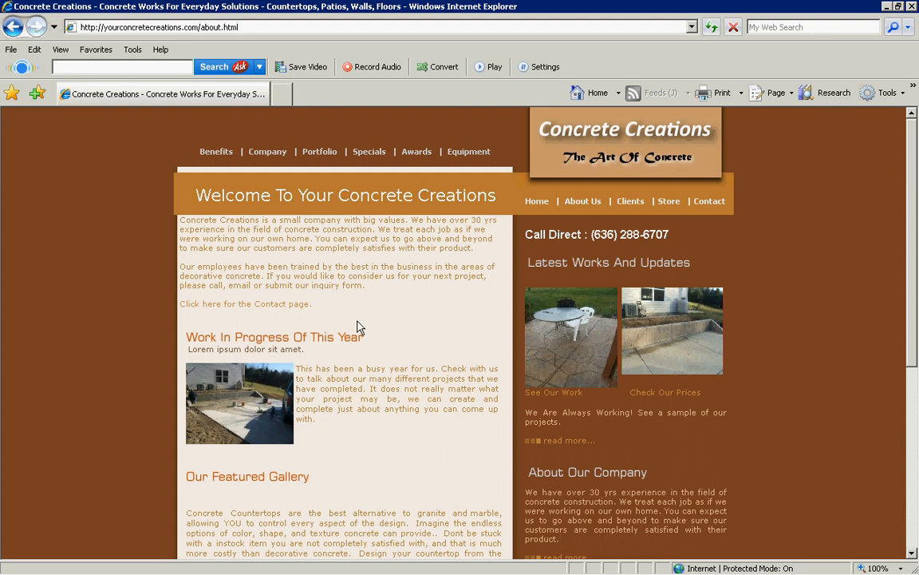
{"action": "left_click_drag", "start_coordinate": [319, 310], "coordinate": [176, 214]}
{"action": "left_click", "coordinate": [247, 243]}
{"action": "left_click_drag", "start_coordinate": [406, 298], "coordinate": [162, 199]}
{"action": "left_click", "coordinate": [236, 238]}
{"action": "left_click_drag", "start_coordinate": [367, 286], "coordinate": [169, 206]}
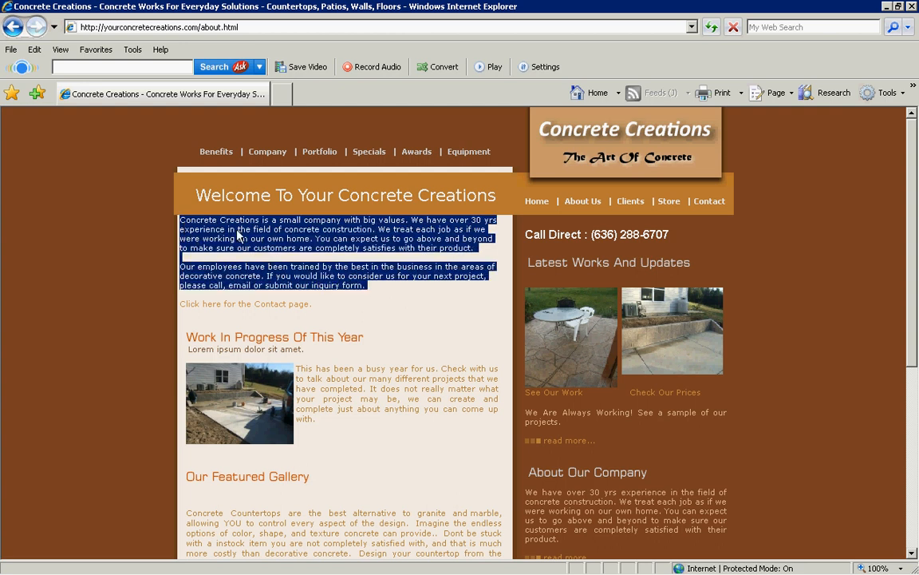
{"action": "left_click", "coordinate": [170, 207]}
{"action": "left_click_drag", "start_coordinate": [369, 287], "coordinate": [182, 226]}
Return to the Benefits page and examine the stamped walls and patios price list
{"action": "left_click", "coordinate": [219, 154]}
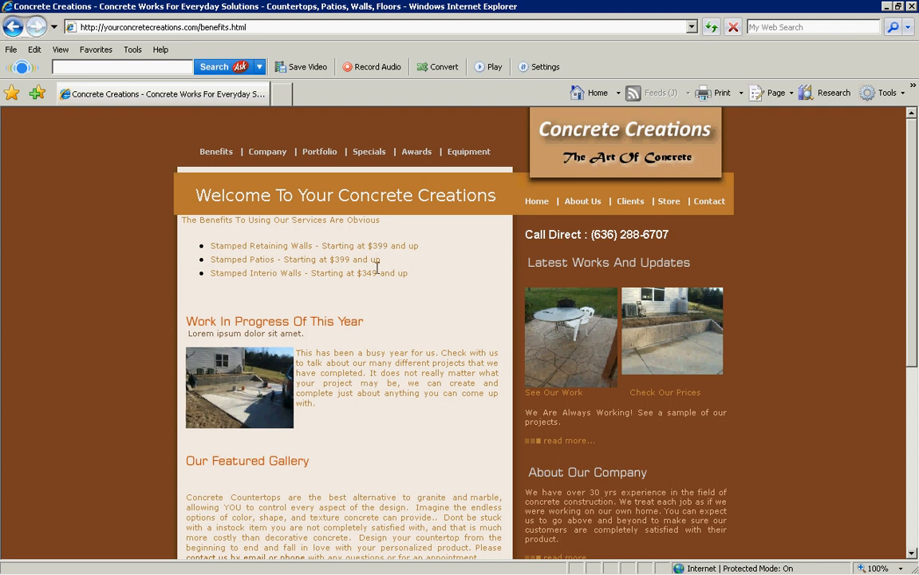
{"action": "left_click_drag", "start_coordinate": [408, 273], "coordinate": [213, 250]}
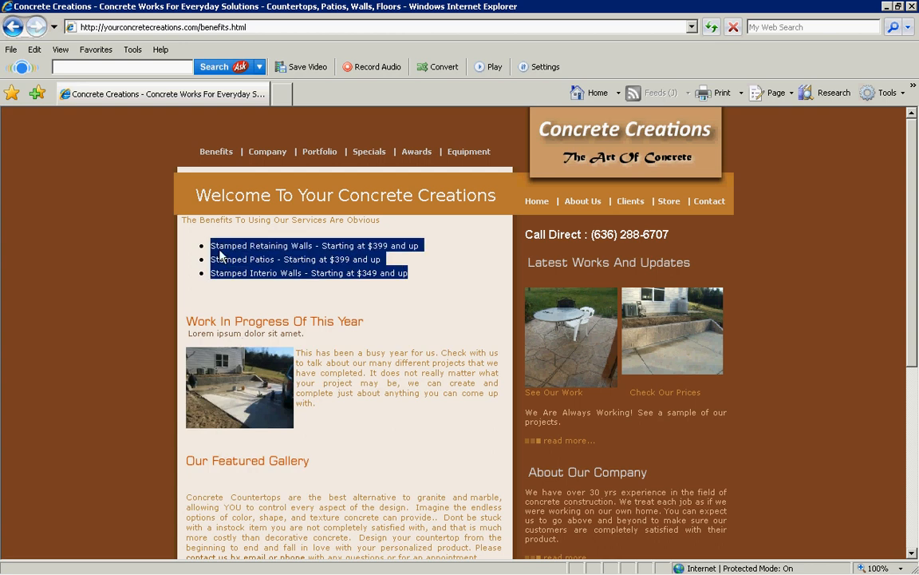
{"action": "left_click", "coordinate": [272, 266]}
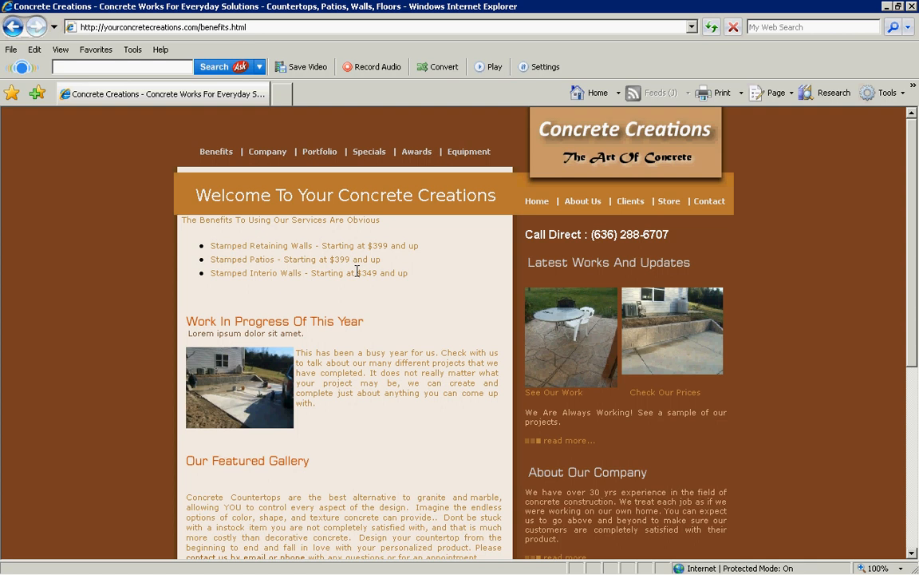
In the other browser window, open the bookmarked Bluehost site and allow its nonsecure items to display
{"action": "key", "text": "alt+Tab"}
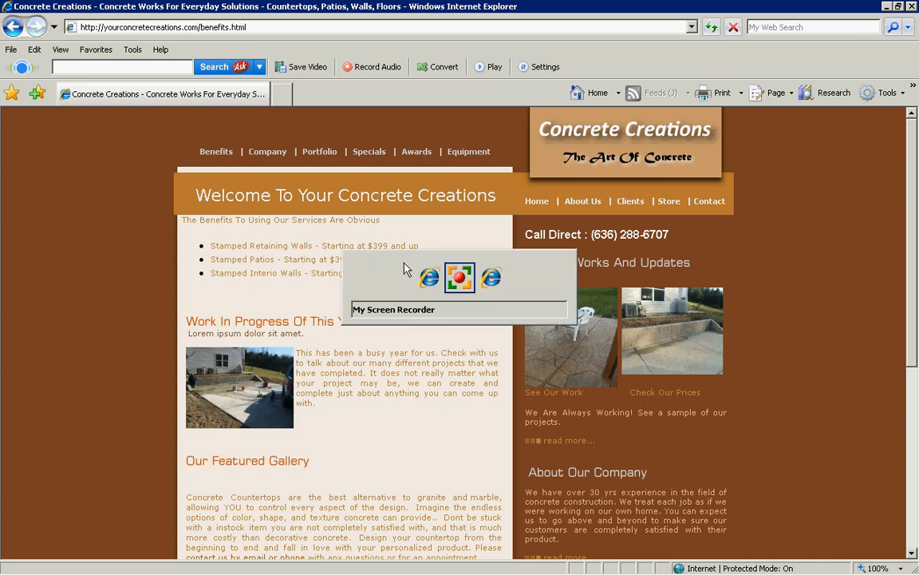
{"action": "key", "text": "alt+Tab"}
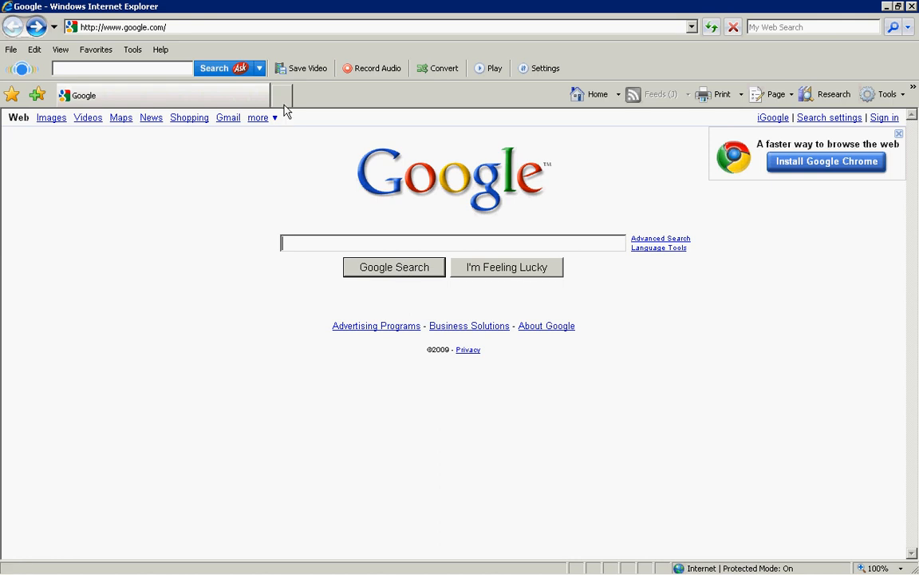
{"action": "left_click", "coordinate": [107, 54]}
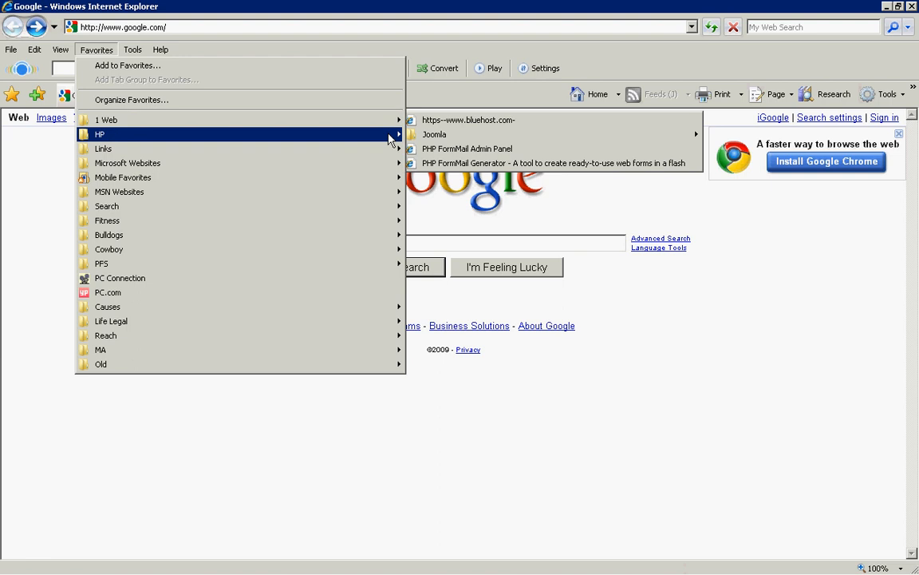
{"action": "mouse_move", "coordinate": [396, 119]}
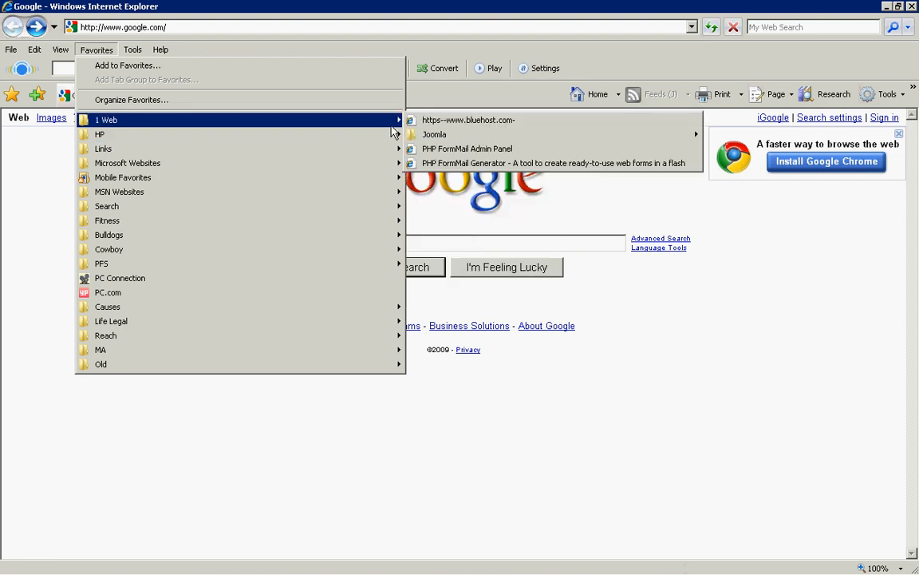
{"action": "left_click", "coordinate": [474, 125]}
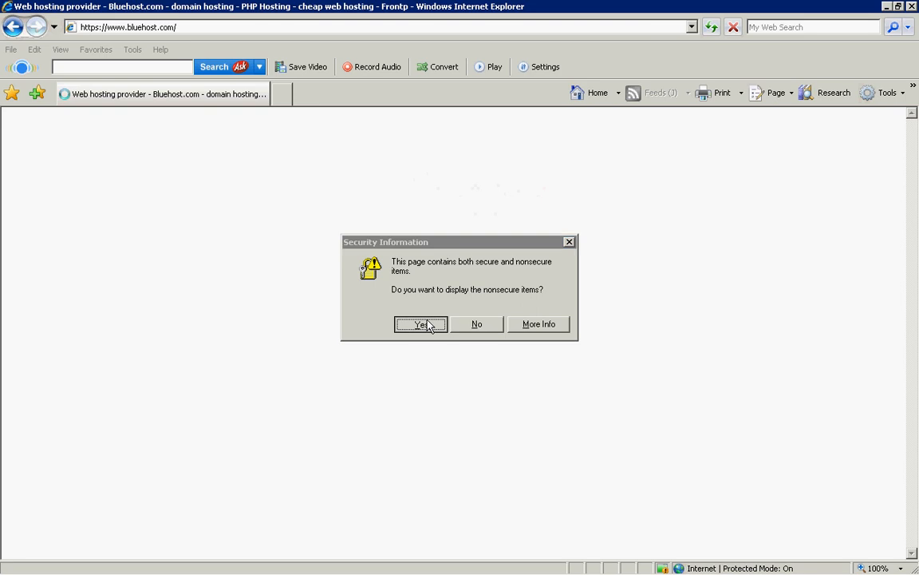
{"action": "left_click", "coordinate": [421, 324]}
Enter the account password, log in to the Bluehost control panel and decline the Getting Started wizard
{"action": "left_click", "coordinate": [481, 142]}
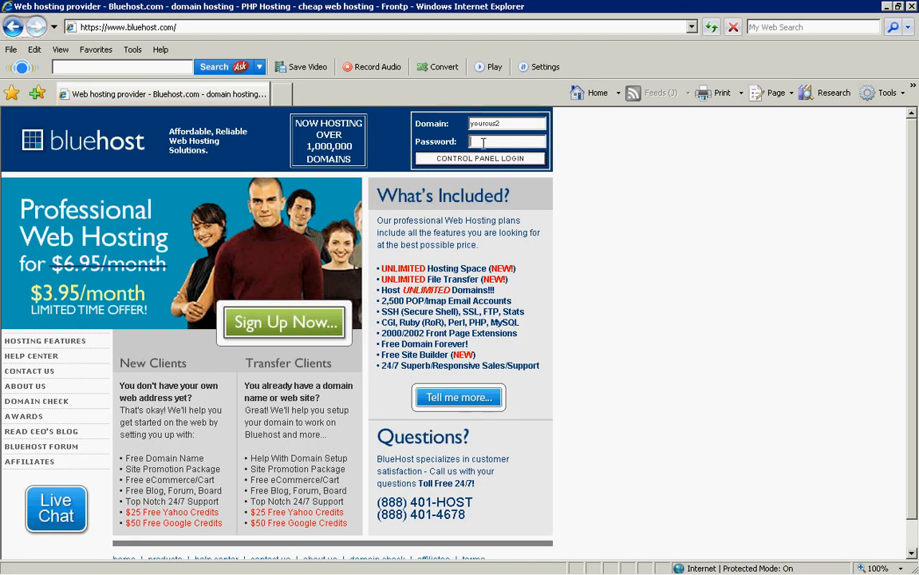
{"action": "type", "text": "******"}
{"action": "key", "text": "BackSpace"}
{"action": "key", "text": "BackSpace"}
{"action": "key", "text": "BackSpace"}
{"action": "key", "text": "BackSpace"}
{"action": "key", "text": "BackSpace"}
{"action": "type", "text": "******"}
{"action": "left_click", "coordinate": [458, 159]}
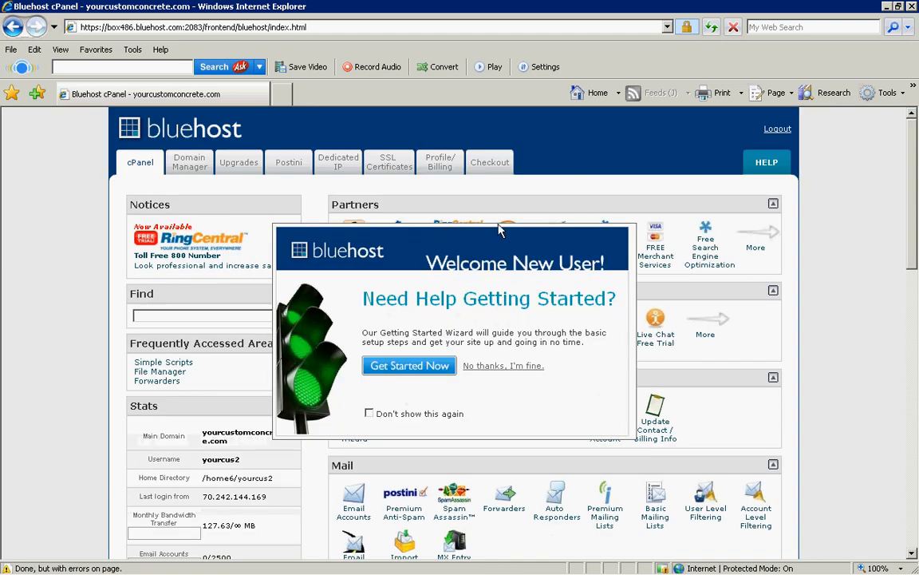
{"action": "left_click", "coordinate": [514, 366]}
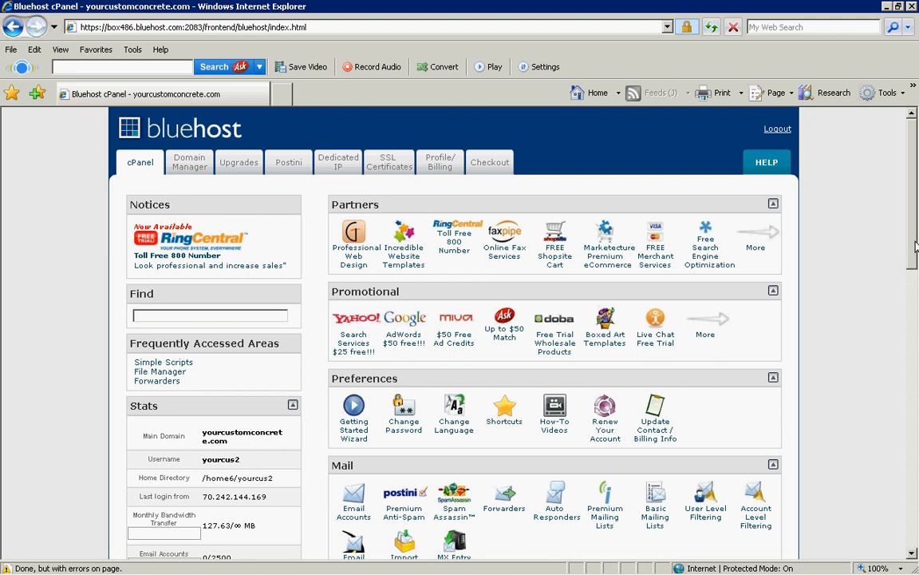
Open File Manager at the document root for yourconcretecreations.com and maximize its window
{"action": "left_click_drag", "start_coordinate": [916, 281], "coordinate": [916, 359]}
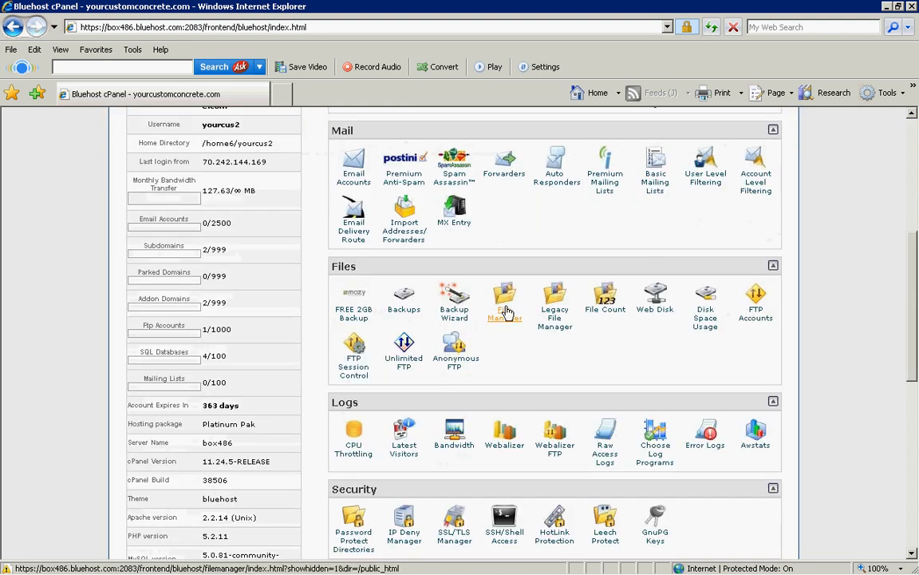
{"action": "left_click", "coordinate": [505, 312]}
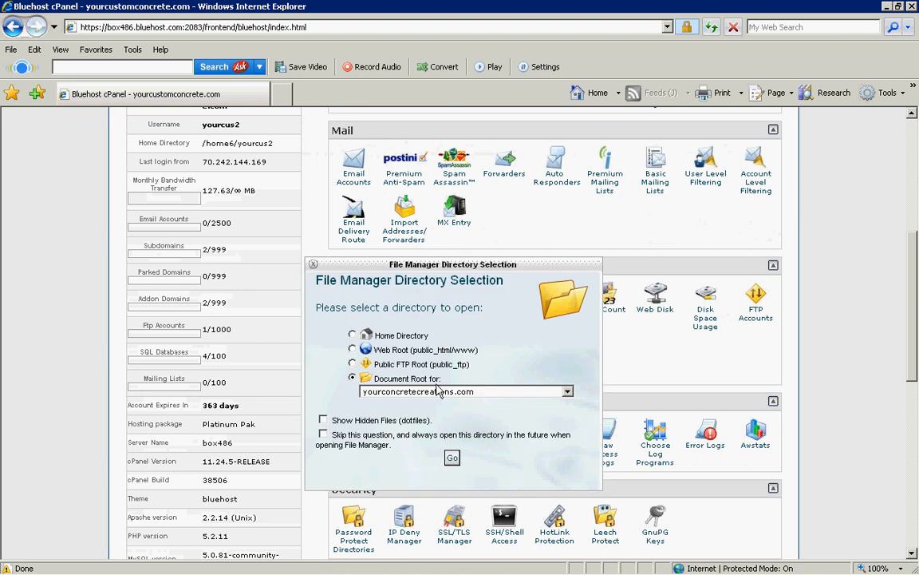
{"action": "left_click", "coordinate": [451, 392]}
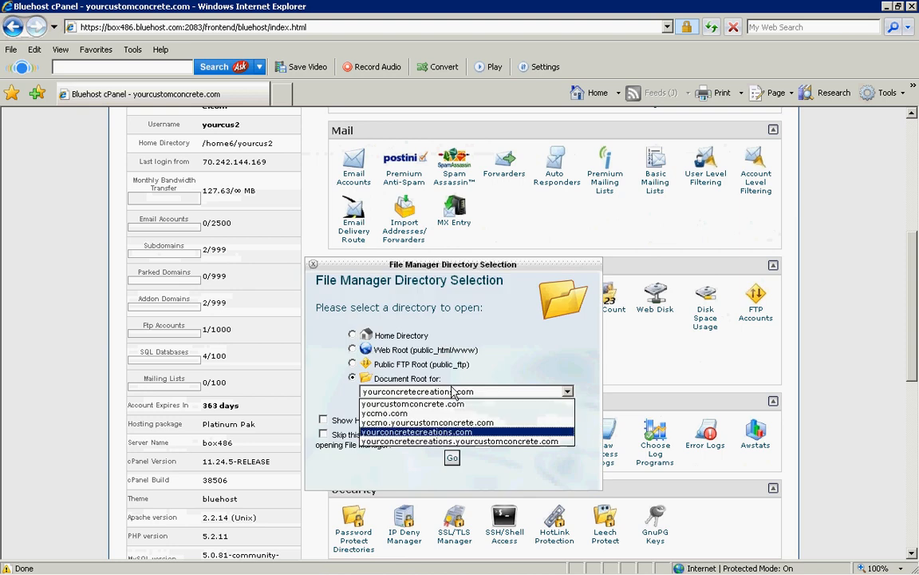
{"action": "left_click", "coordinate": [452, 392]}
{"action": "left_click", "coordinate": [451, 392]}
{"action": "left_click", "coordinate": [452, 391]}
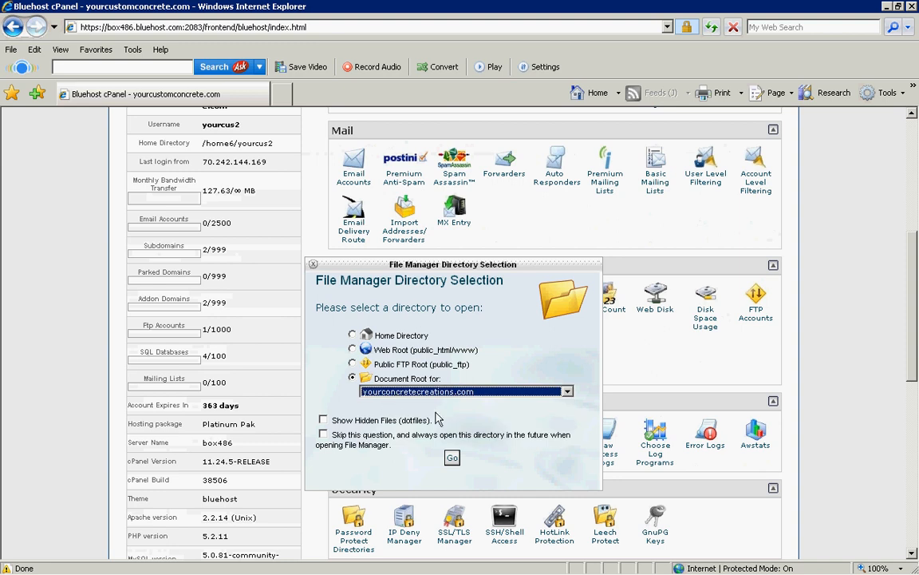
{"action": "left_click", "coordinate": [451, 457]}
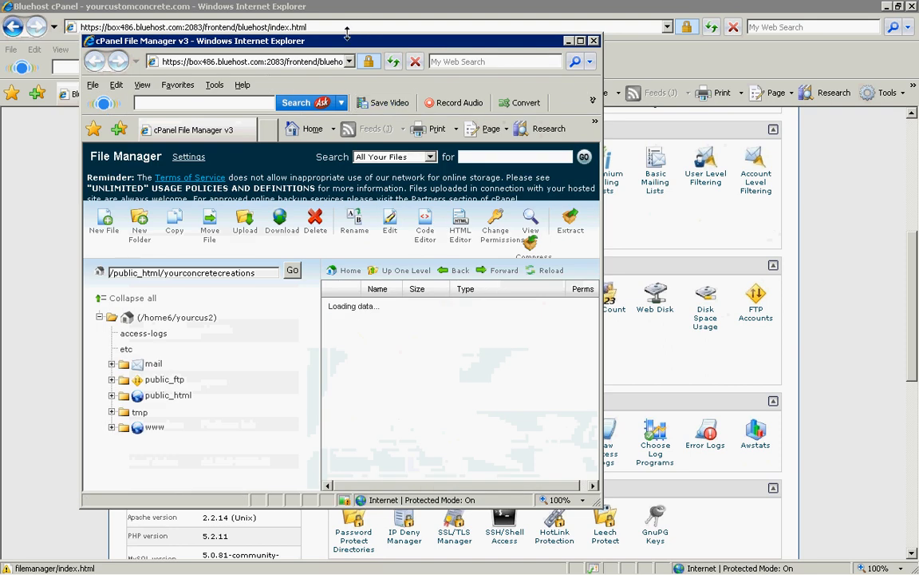
{"action": "double_click", "coordinate": [355, 44]}
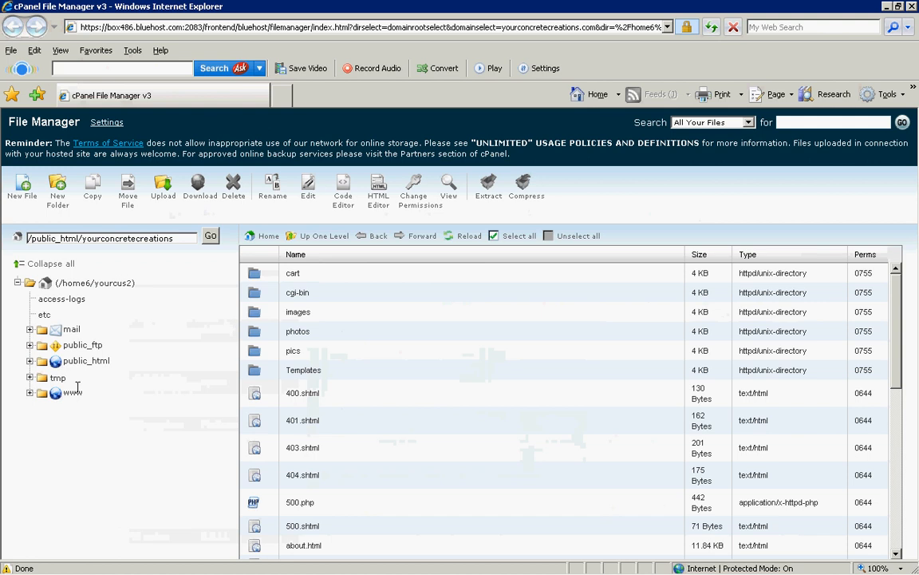
Locate the yourconcretecreations folder under www and select the benefits.html file in the file list
{"action": "left_click", "coordinate": [29, 393]}
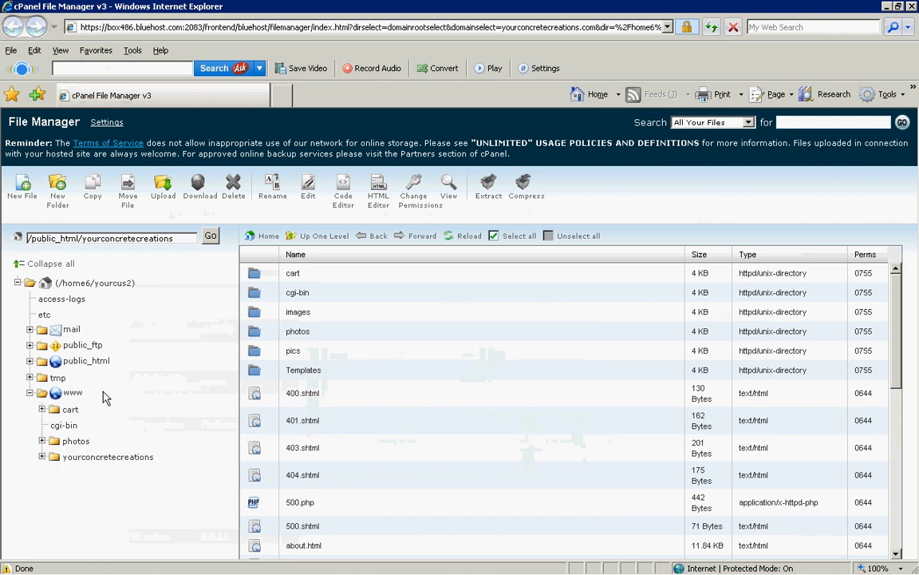
{"action": "left_click", "coordinate": [51, 460]}
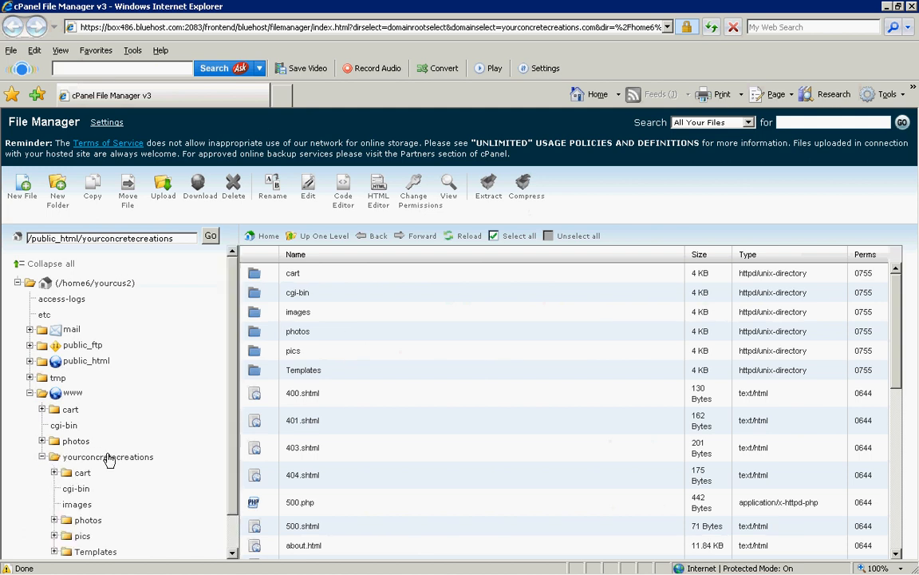
{"action": "scroll", "coordinate": [233, 472], "scroll_direction": "down", "scroll_amount": 1}
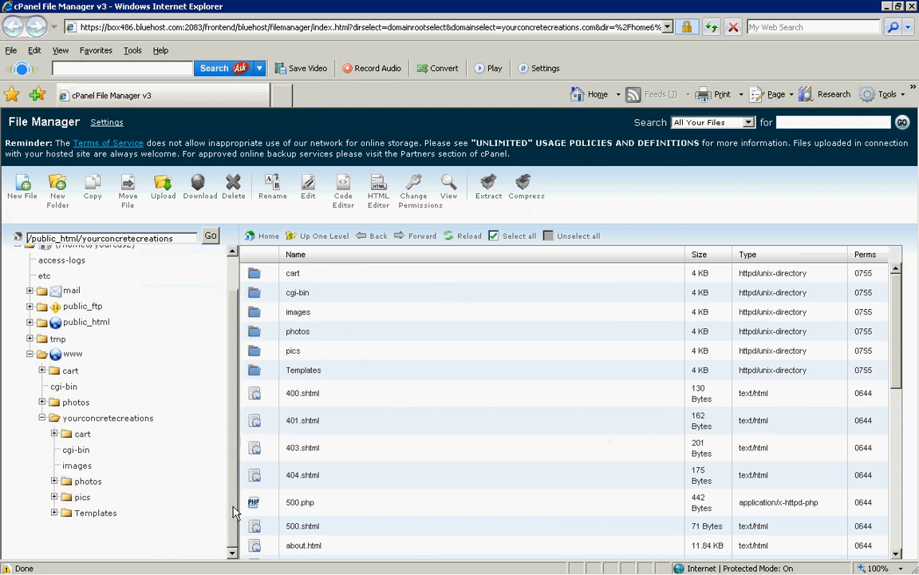
{"action": "left_click", "coordinate": [108, 418]}
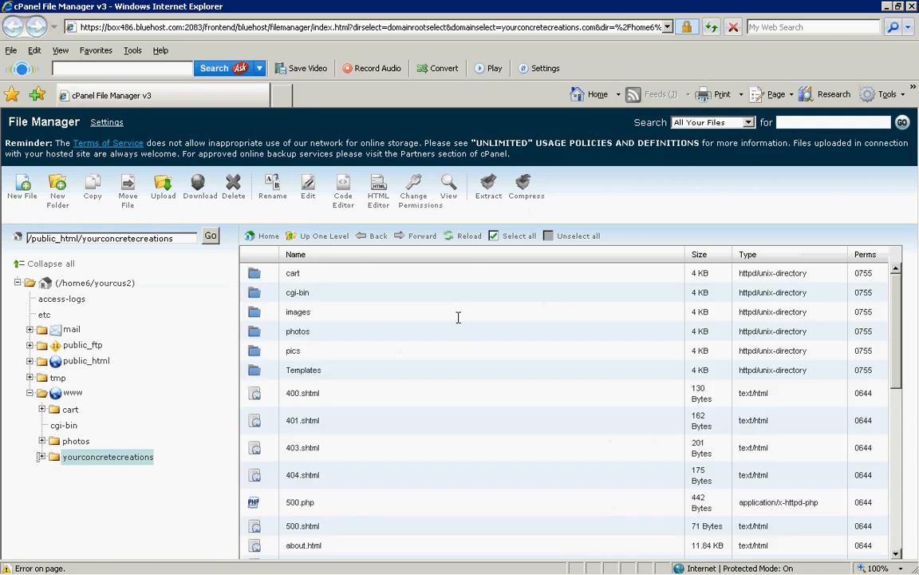
{"action": "left_click_drag", "start_coordinate": [897, 349], "coordinate": [897, 403]}
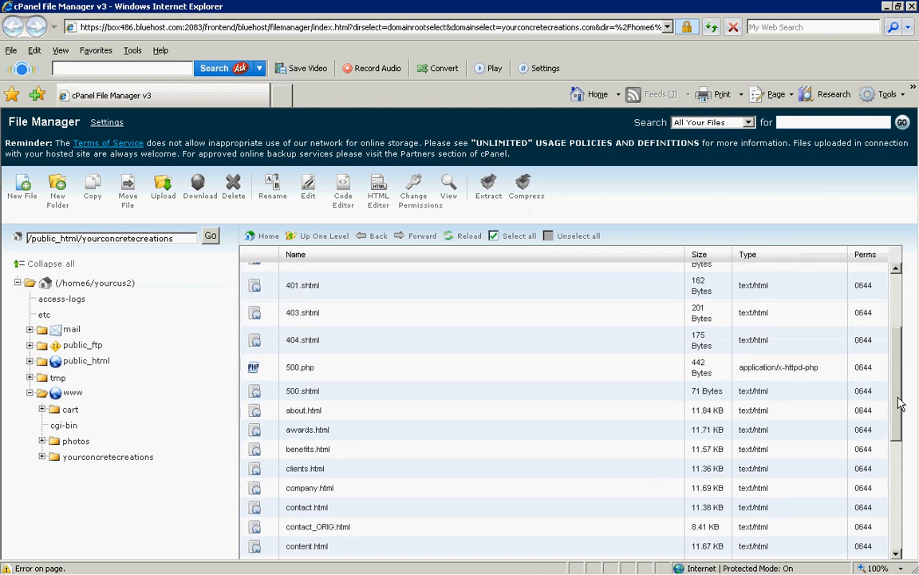
{"action": "left_click", "coordinate": [391, 447]}
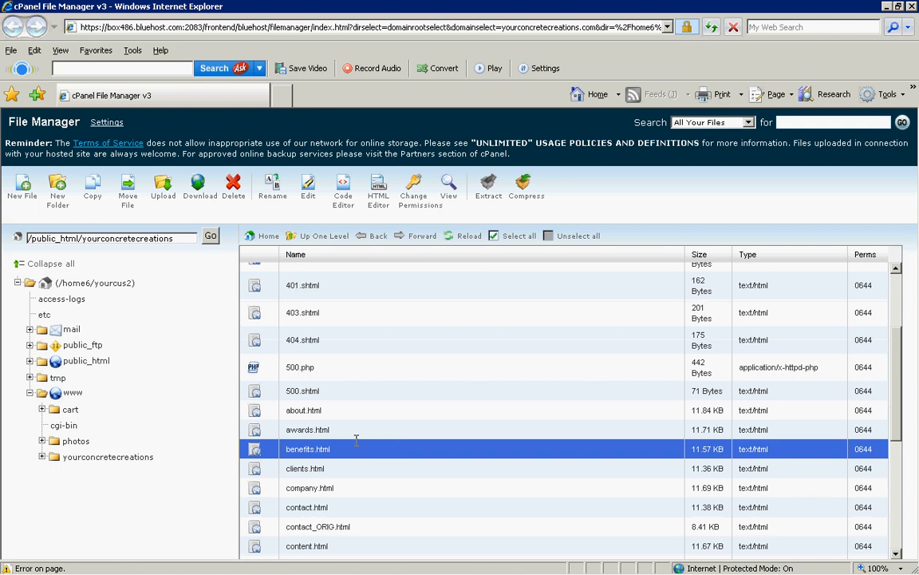
Check the file name in the live Benefits page's web address, and return to File Manager
{"action": "key", "text": "alt+Tab"}
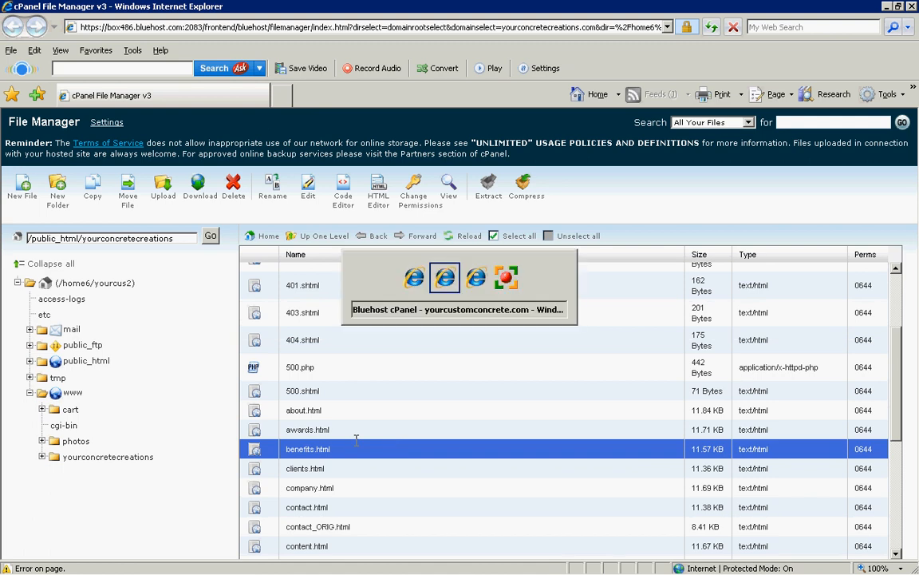
{"action": "key", "text": "alt+Tab"}
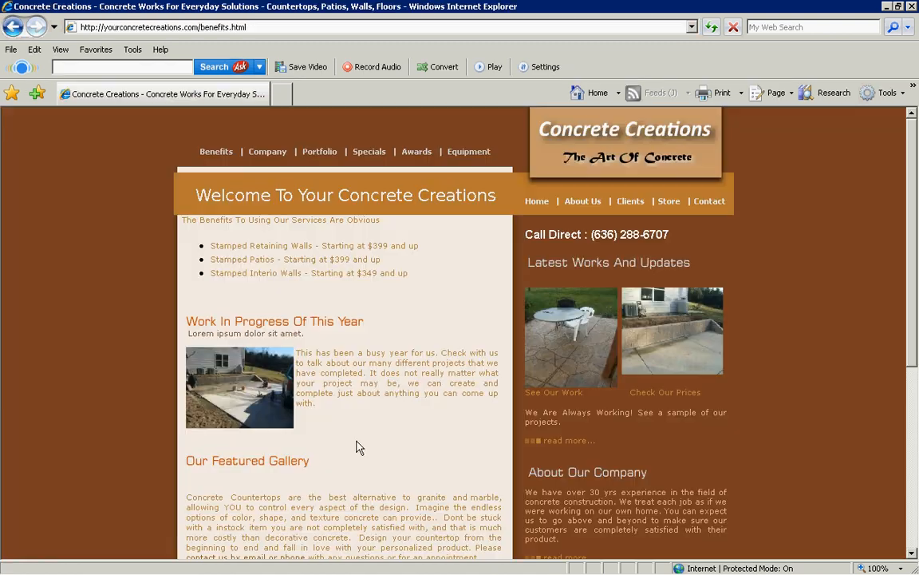
{"action": "left_click", "coordinate": [239, 27]}
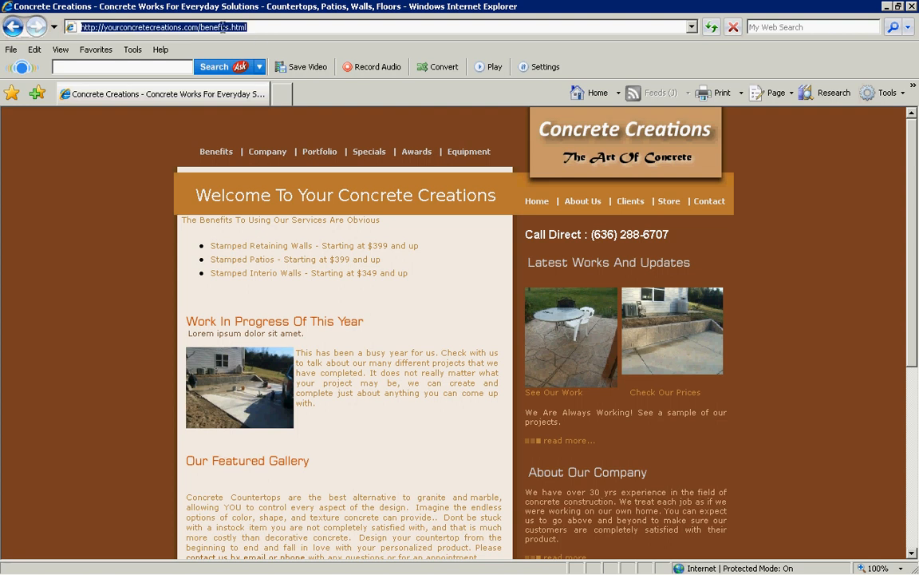
{"action": "left_click_drag", "start_coordinate": [201, 28], "coordinate": [243, 27]}
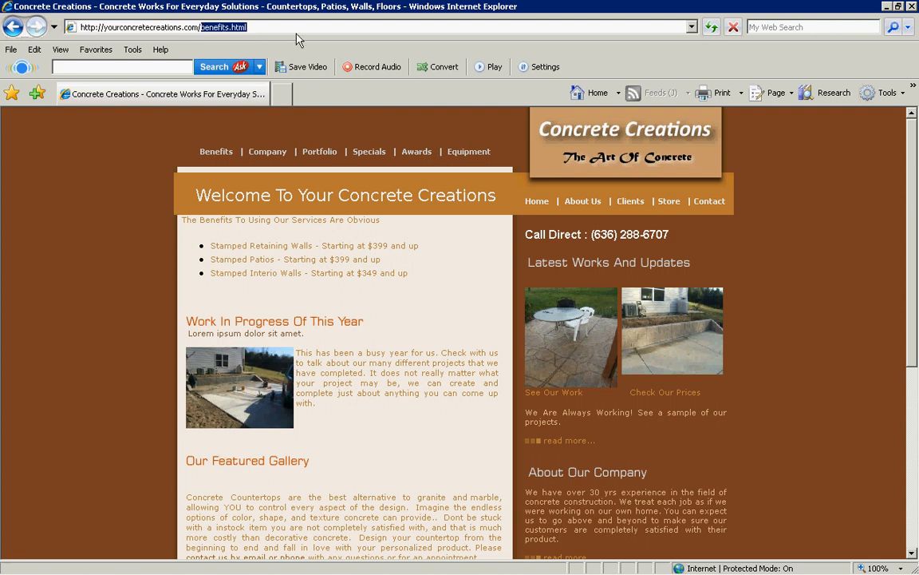
{"action": "key", "text": "alt+Tab"}
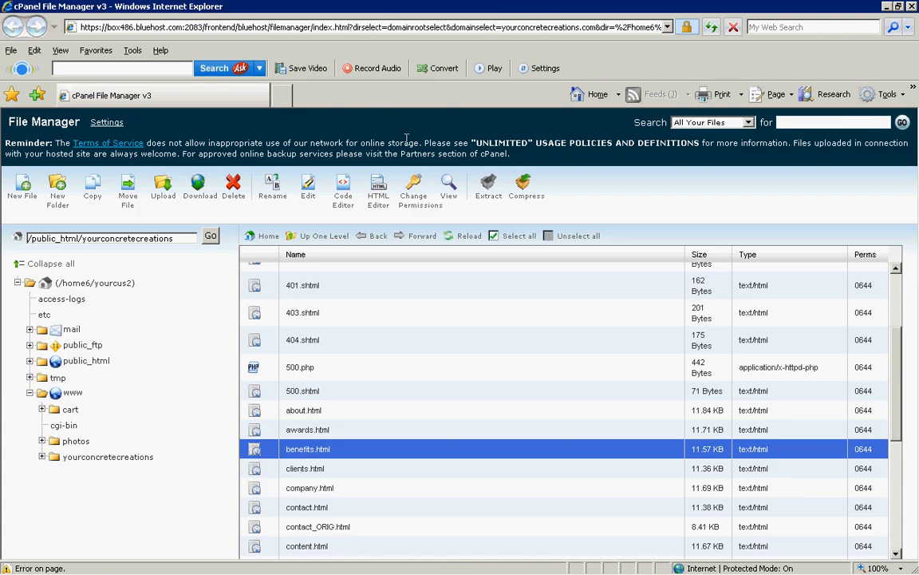
Open benefits.html in the HTML Editor, allowing the nonsecure items to display
{"action": "left_click", "coordinate": [383, 191]}
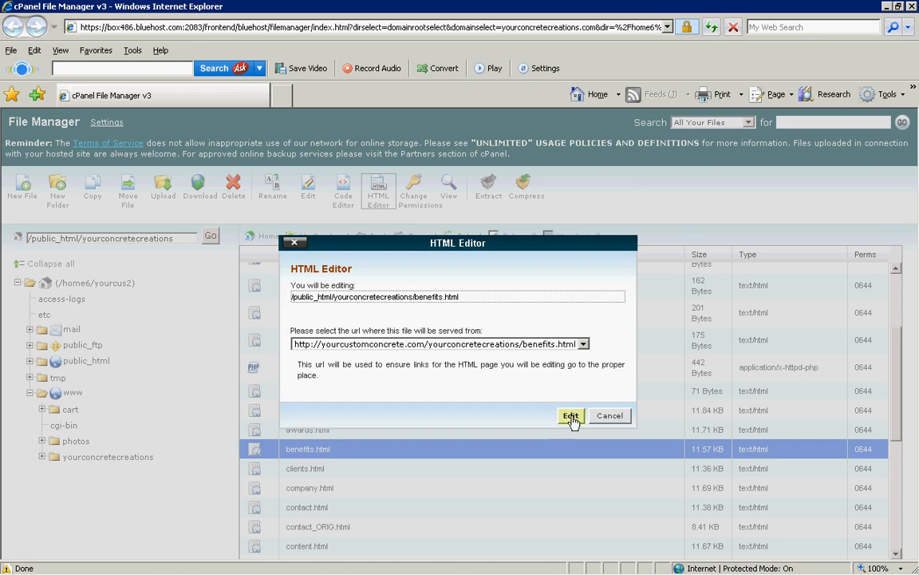
{"action": "left_click", "coordinate": [570, 416]}
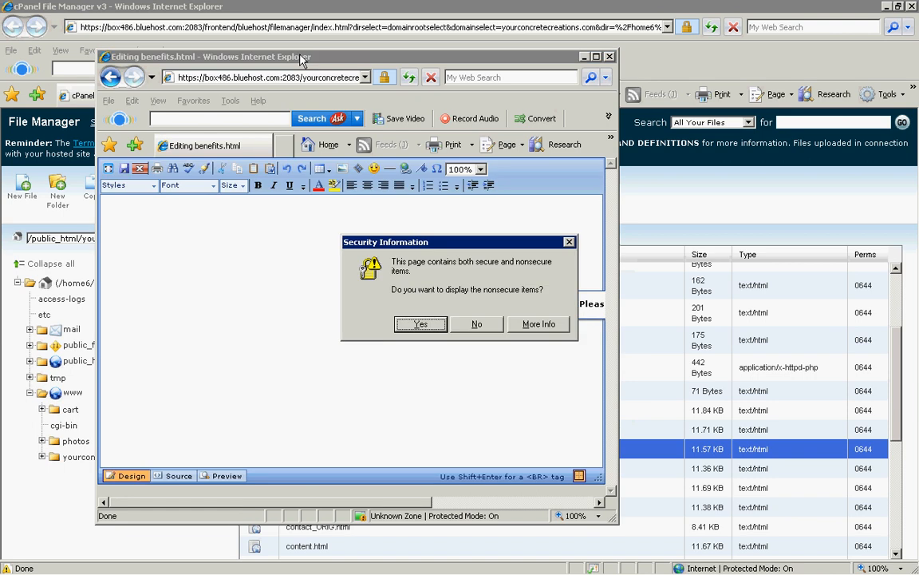
{"action": "left_click", "coordinate": [421, 325]}
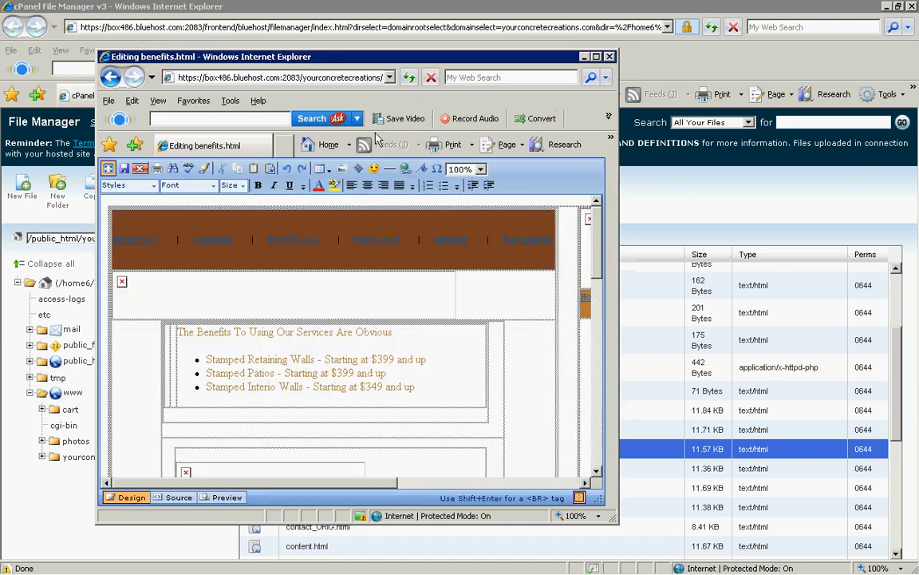
Maximize the window with benefits.html open in the HTML Editor
{"action": "double_click", "coordinate": [328, 56]}
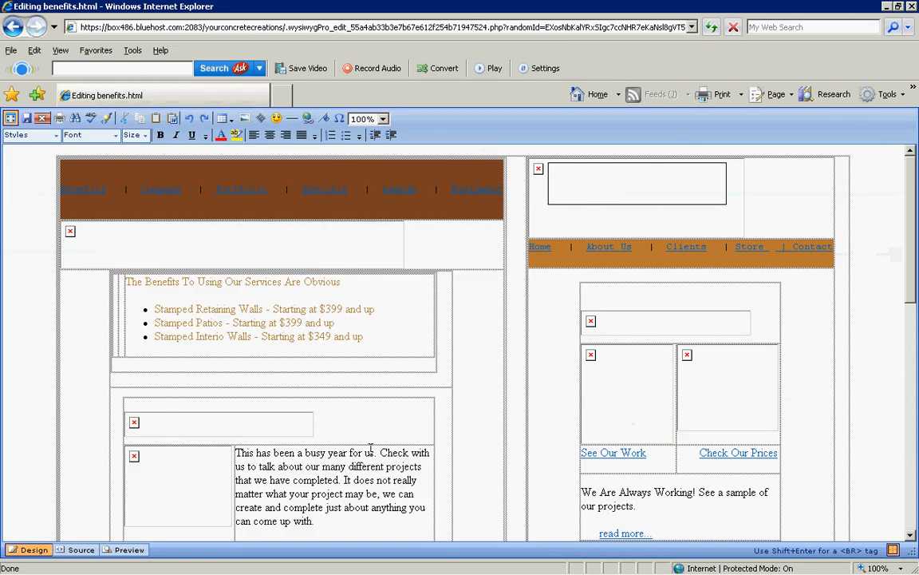
{"action": "left_click_drag", "start_coordinate": [367, 338], "coordinate": [168, 316]}
{"action": "key", "text": "ctrl+c"}
{"action": "key", "text": "Delete"}
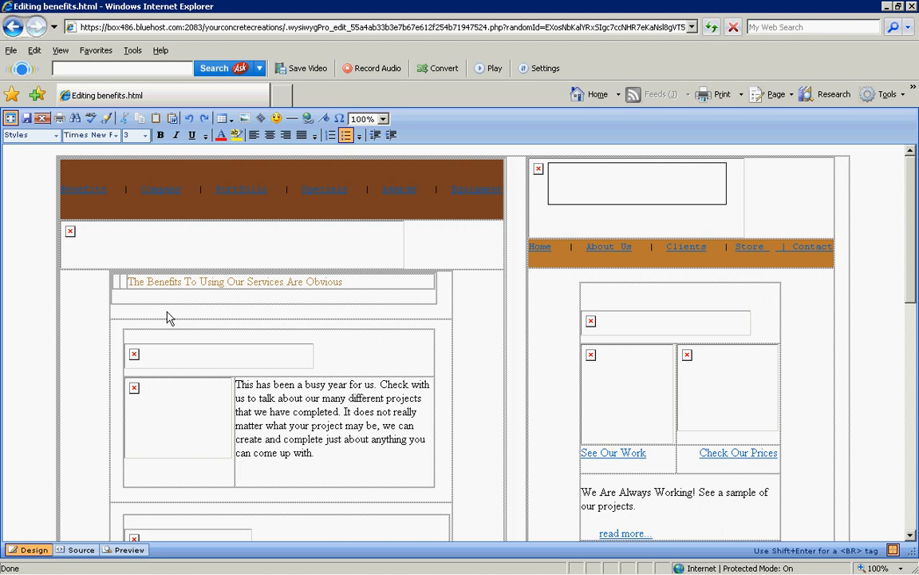
{"action": "key", "text": "ctrl+v"}
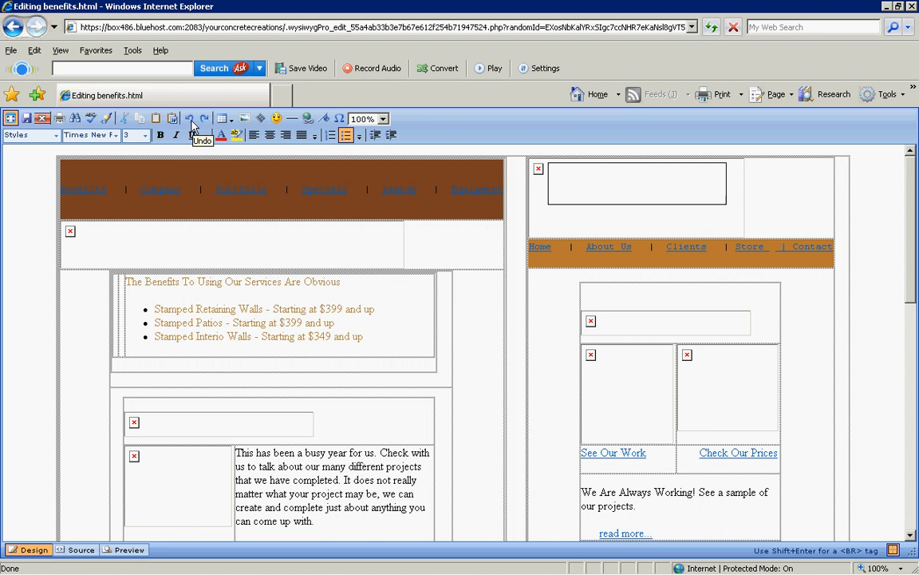
Delete the Stamped Patios and Stamped Interio Walls text, keeping one empty bullet below the Stamped Retaining Walls item
{"action": "left_click", "coordinate": [363, 338]}
{"action": "left_click_drag", "start_coordinate": [363, 338], "coordinate": [165, 327]}
{"action": "key", "text": "BackSpace"}
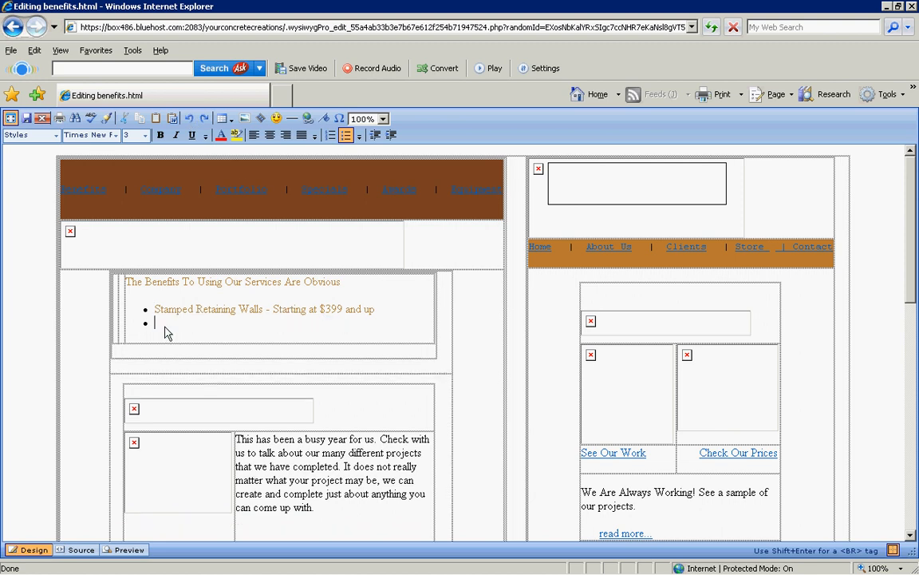
Replace the Stamped Retaining Walls bullet text with "Easy and less expensive to repair"
{"action": "key", "text": "Up"}
{"action": "key", "text": "ctrl+shift+Right"}
{"action": "key", "text": "ctrl+shift+Right"}
{"action": "key", "text": "ctrl+shift+Right"}
{"action": "key", "text": "ctrl+shift+Right"}
{"action": "key", "text": "ctrl+shift+Right"}
{"action": "key", "text": "ctrl+shift+Right"}
{"action": "key", "text": "ctrl+shift+Right"}
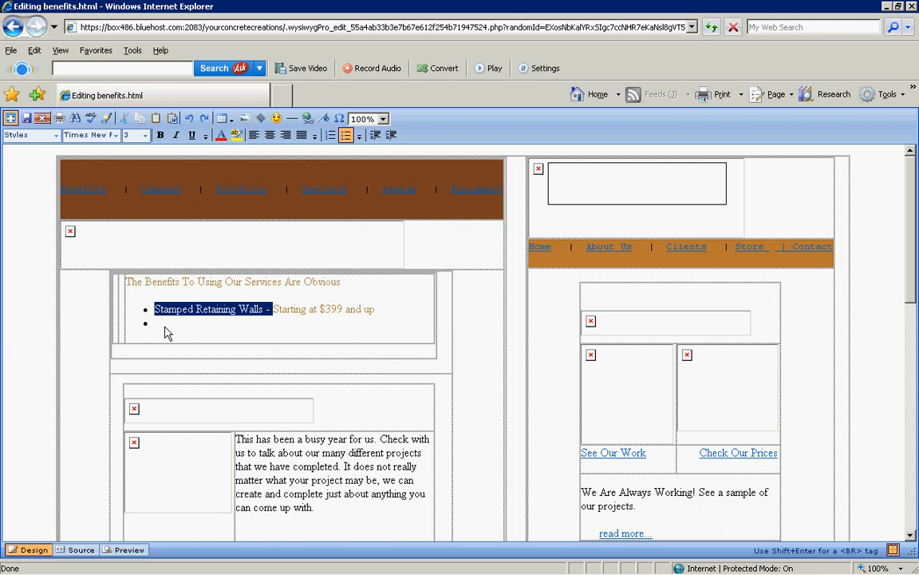
{"action": "key", "text": "ctrl+shift+Right"}
{"action": "key", "text": "ctrl+shift+Right"}
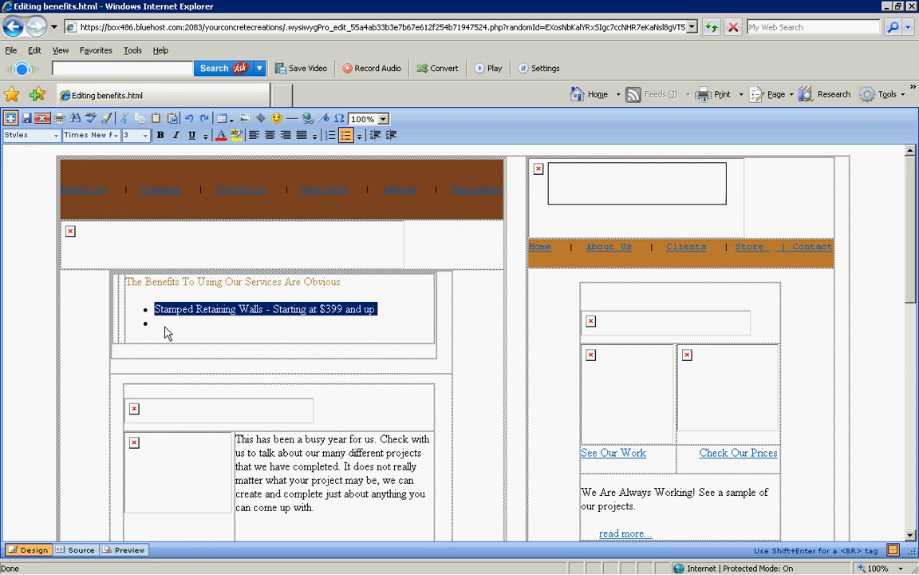
{"action": "type", "text": "Ea"}
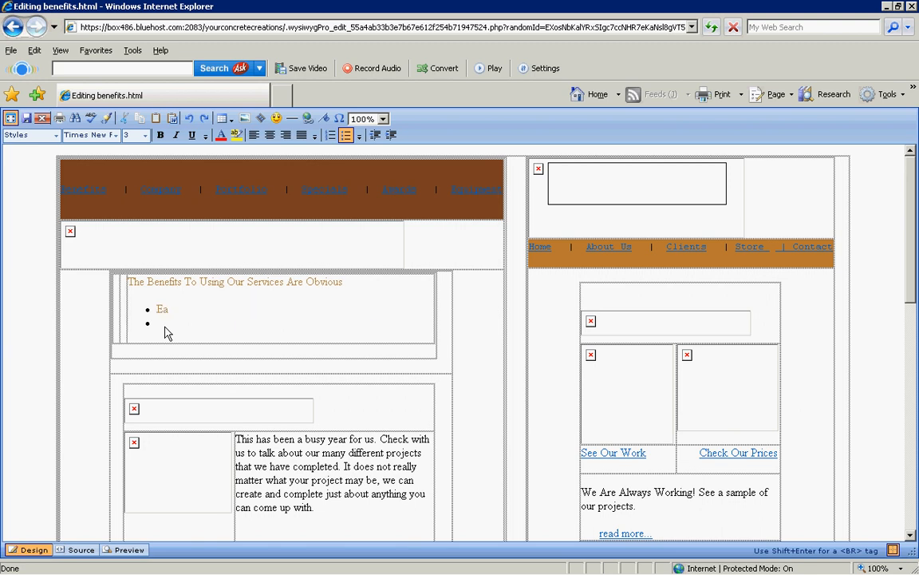
{"action": "type", "text": "sy and less expensive to"}
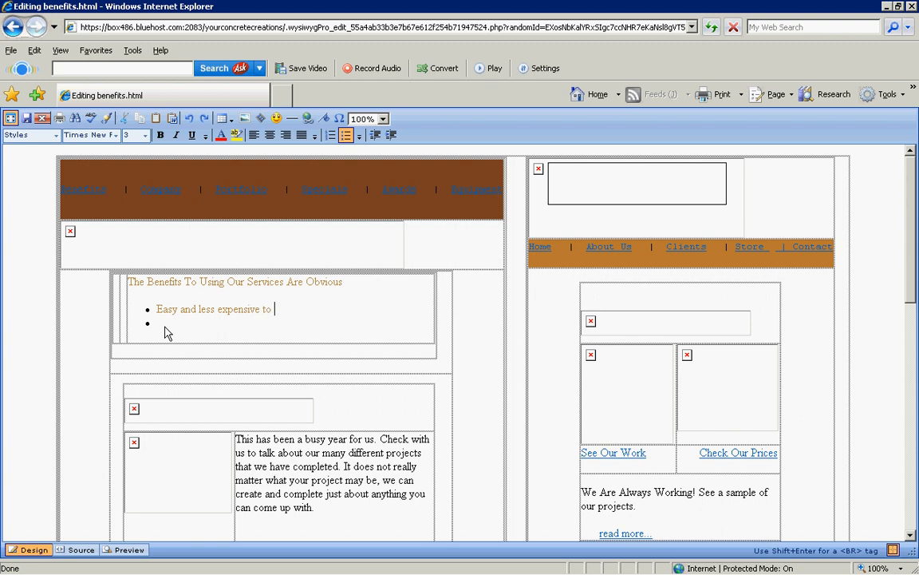
{"action": "type", "text": " repair"}
{"action": "key", "text": "Down"}
{"action": "type", "text": "Less"}
{"action": "key", "text": "BackSpace"}
{"action": "key", "text": "BackSpace"}
{"action": "key", "text": "BackSpace"}
{"action": "key", "text": "BackSpace"}
Copy the word "Easy" from the first bullet and paste it into the empty second bullet
{"action": "key", "text": "Up"}
{"action": "key", "text": "ctrl+shift+Right"}
{"action": "key", "text": "ctrl+c"}
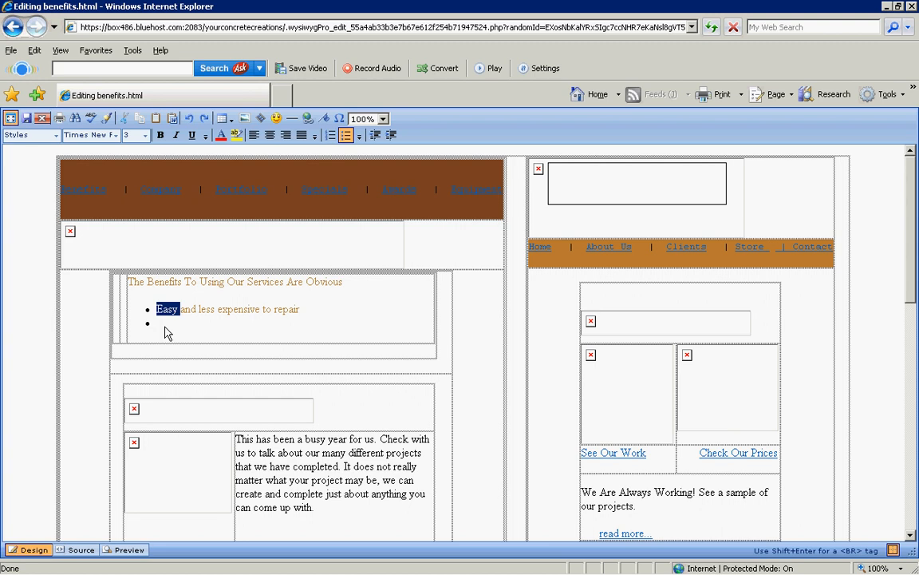
{"action": "key", "text": "Down"}
{"action": "key", "text": "ctrl+v"}
Replace the pasted word in the second bullet with "Less harboring to bacteria and allergins"
{"action": "key", "text": "BackSpace"}
{"action": "key", "text": "BackSpace"}
{"action": "key", "text": "BackSpace"}
{"action": "key", "text": "BackSpace"}
{"action": "type", "text": "Le"}
{"action": "key", "text": "BackSpace"}
{"action": "key", "text": "BackSpace"}
{"action": "key", "text": "BackSpace"}
{"action": "type", "text": "Less harm"}
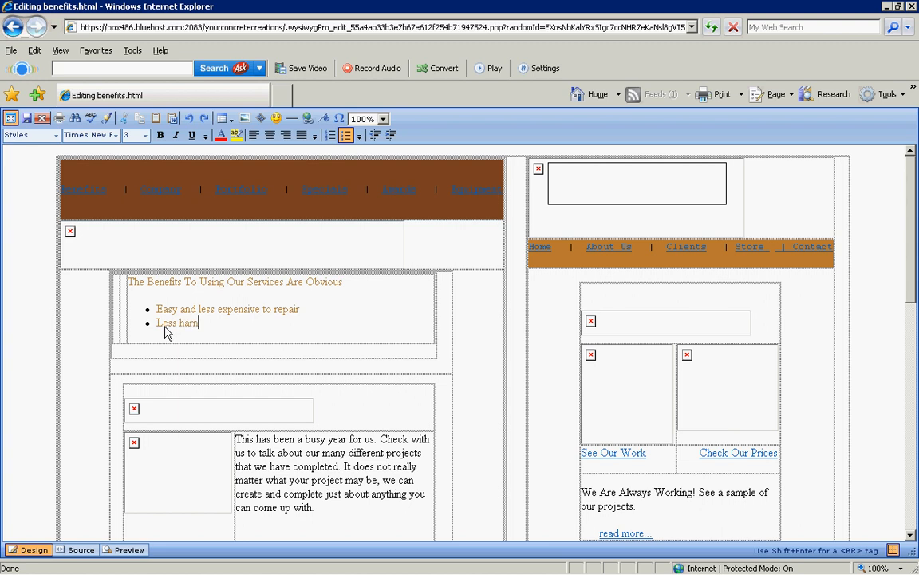
{"action": "key", "text": "BackSpace"}
{"action": "type", "text": "boring to bacteria and "}
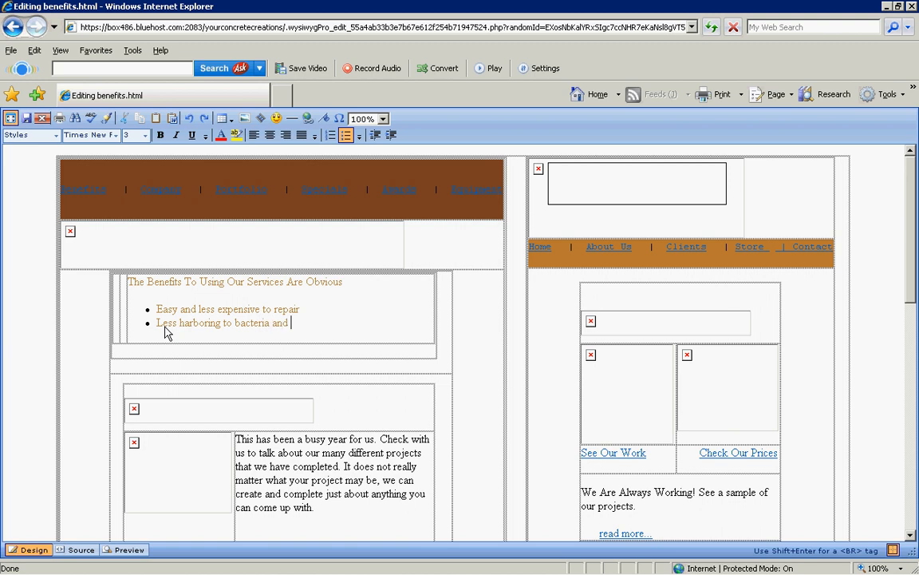
{"action": "type", "text": "allergins"}
Change the heading above the bullet list to "The Benefits To Using Concrete Is Obvious"
{"action": "key", "text": "Up"}
{"action": "key", "text": "Up"}
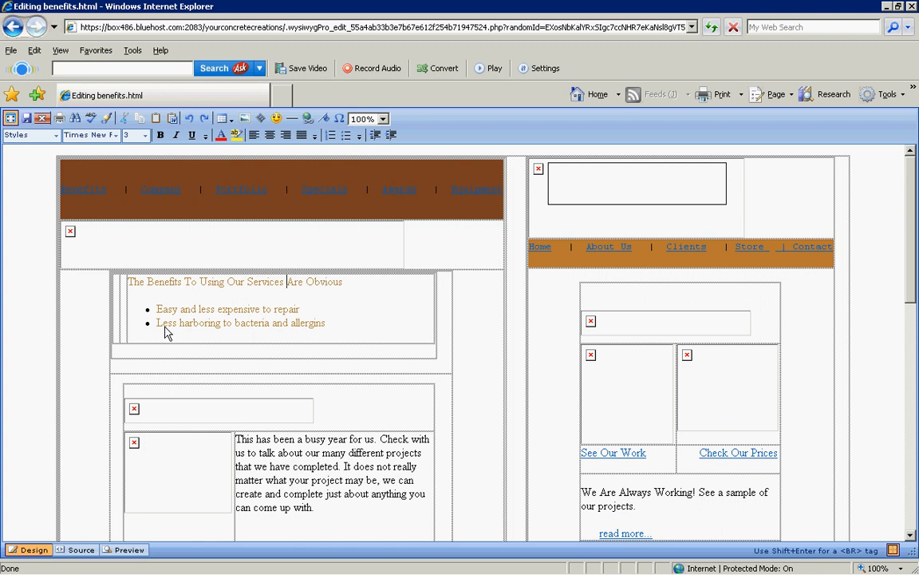
{"action": "key", "text": "ctrl+Left"}
{"action": "key", "text": "ctrl+Left"}
{"action": "key", "text": "ctrl+shift+Right"}
{"action": "key", "text": "ctrl+shift+Right"}
{"action": "type", "text": "Concrete"}
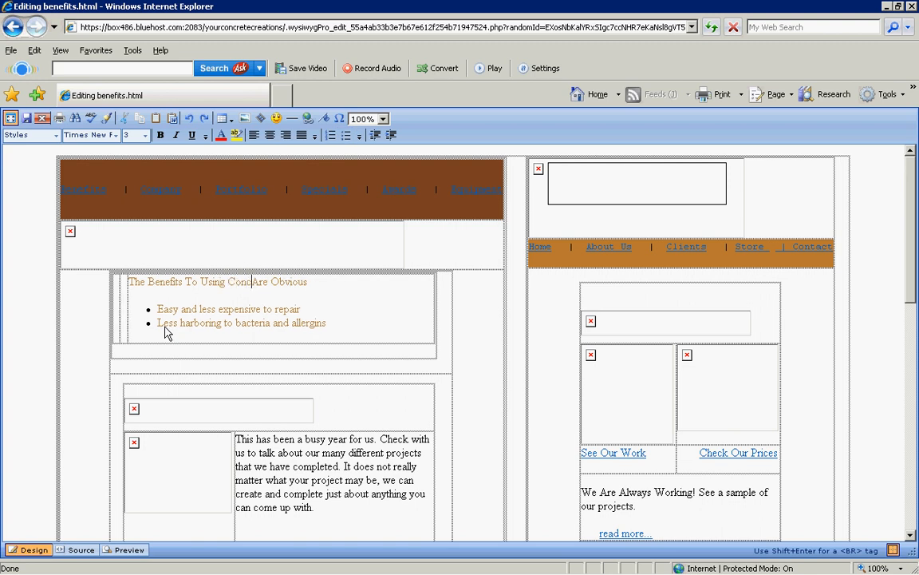
{"action": "key", "text": "ctrl+shift+Right"}
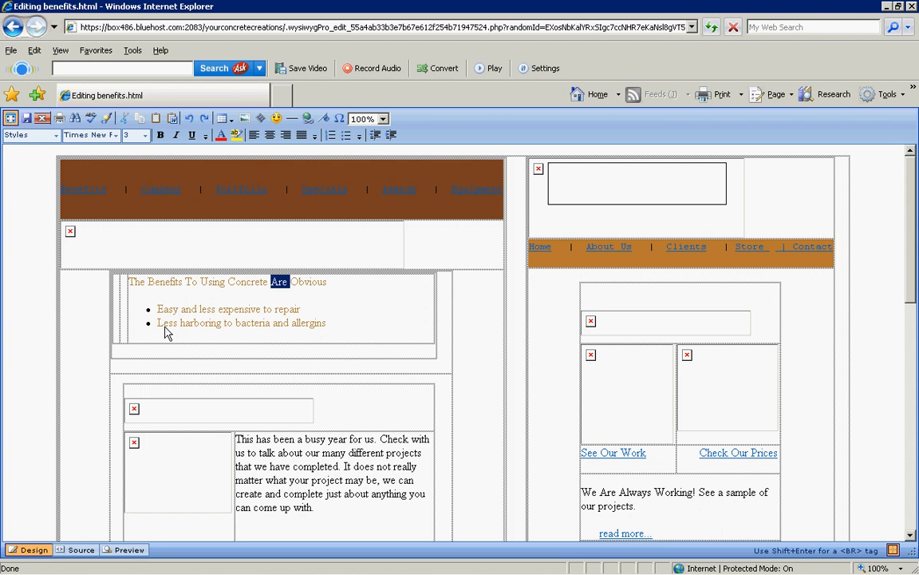
{"action": "key", "text": "Delete"}
{"action": "type", "text": "Is"}
Add a third bullet reading "Half the price of Marble or Granite" at the end of the list
{"action": "key", "text": "Down"}
{"action": "key", "text": "Down"}
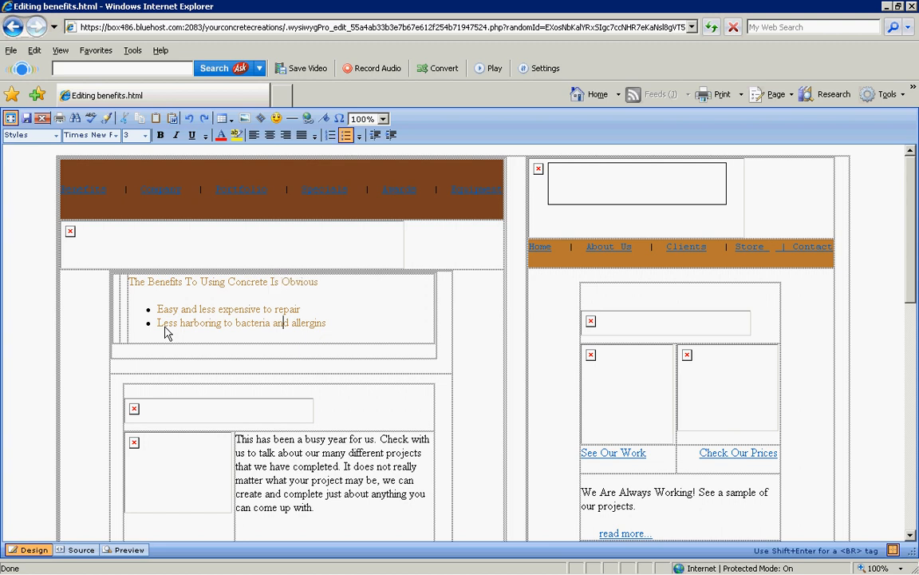
{"action": "key", "text": "End"}
{"action": "key", "text": "Return"}
{"action": "type", "text": "Has the "}
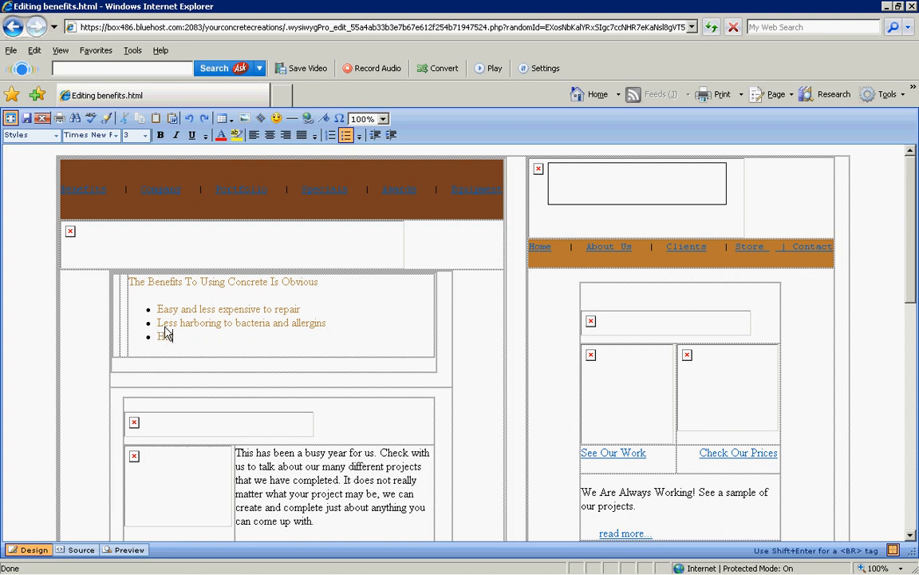
{"action": "type", "text": "price of Marble or Granite"}
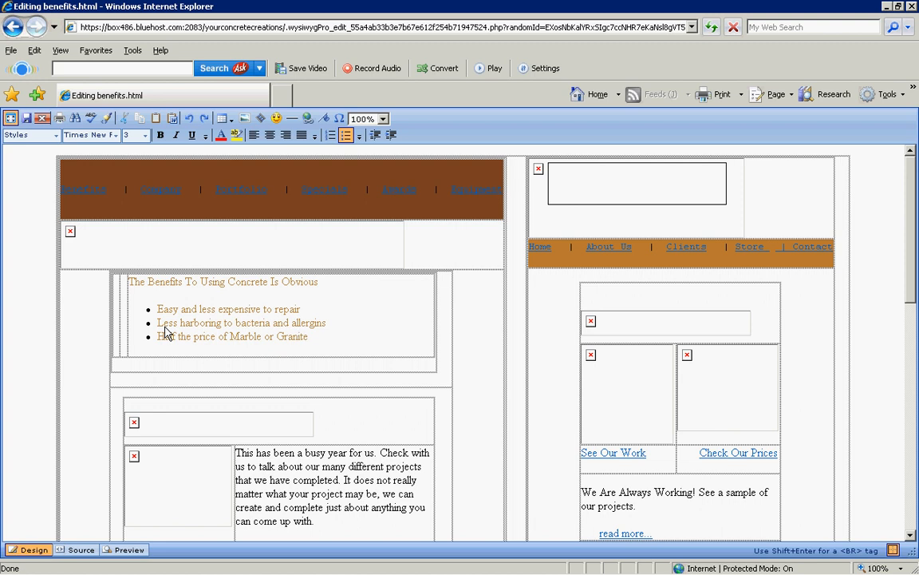
Reword the third bullet as "Half the price of Marble, Granite or other expesivce Stones"
{"action": "key", "text": "ctrl+Left"}
{"action": "key", "text": "ctrl+Left"}
{"action": "key", "text": "ctrl+Left"}
{"action": "key", "text": "ctrl+Right"}
{"action": "key", "text": "ctrl+shift+Right"}
{"action": "key", "text": "Delete"}
{"action": "type", "text": ","}
{"action": "key", "text": "End"}
{"action": "type", "text": "or other e"}
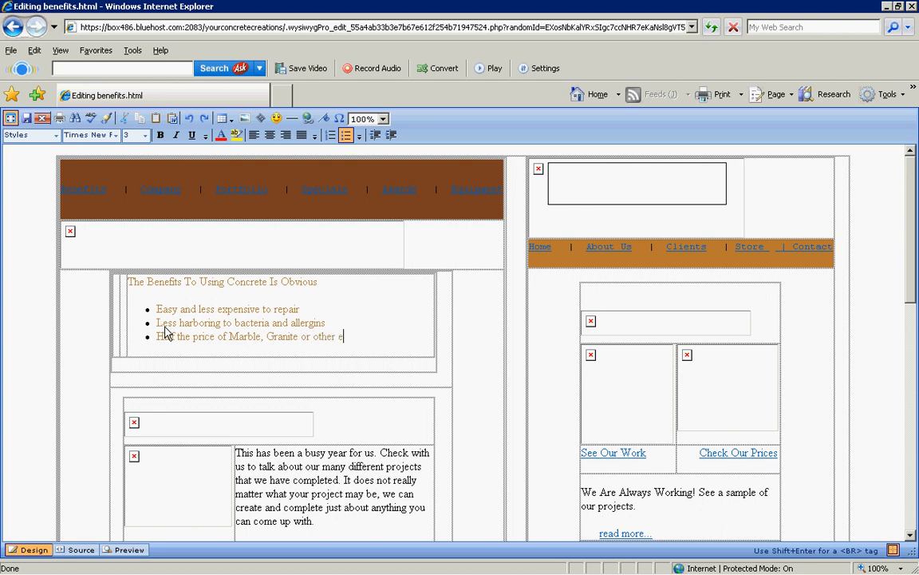
{"action": "type", "text": "xpesi"}
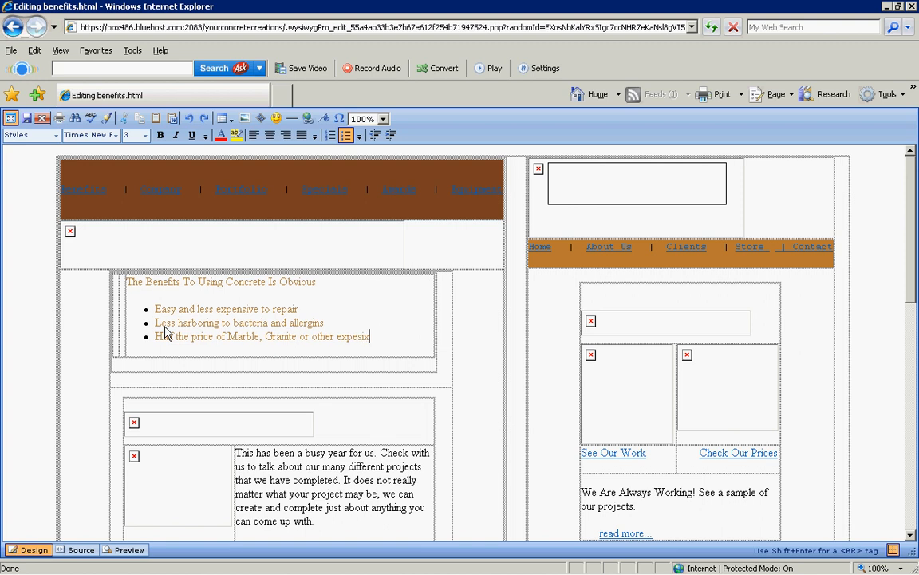
{"action": "type", "text": "vce St"}
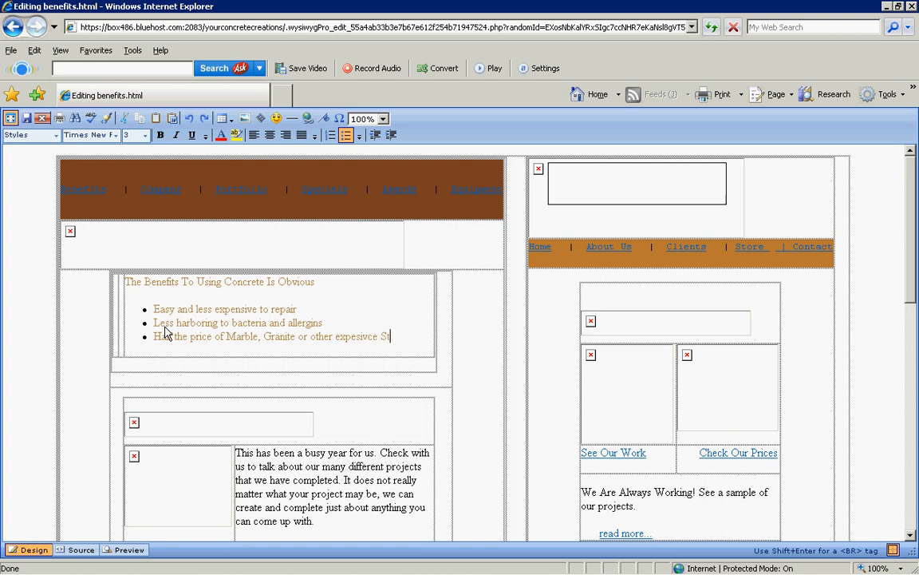
{"action": "type", "text": "ones"}
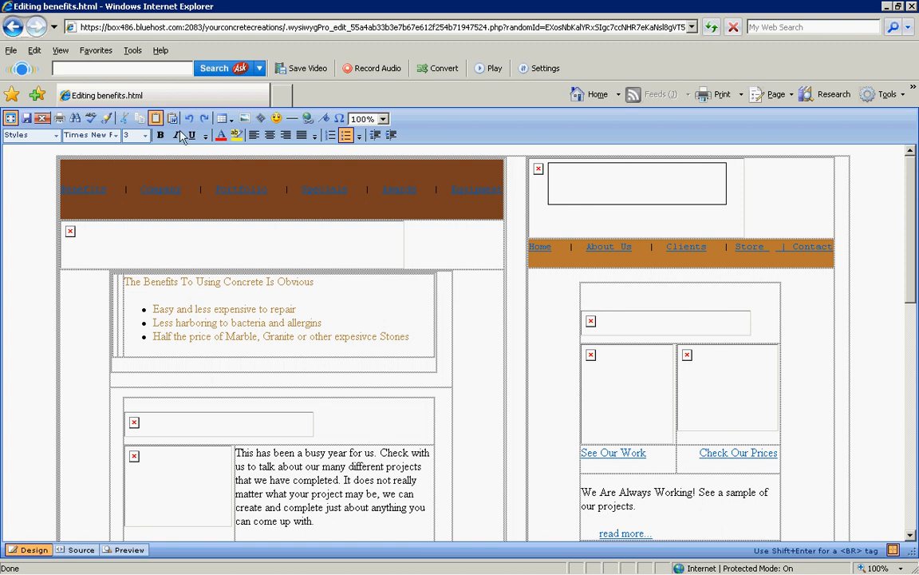
Save benefits.html, and switch to the live Benefits page to reload it
{"action": "left_click", "coordinate": [28, 118]}
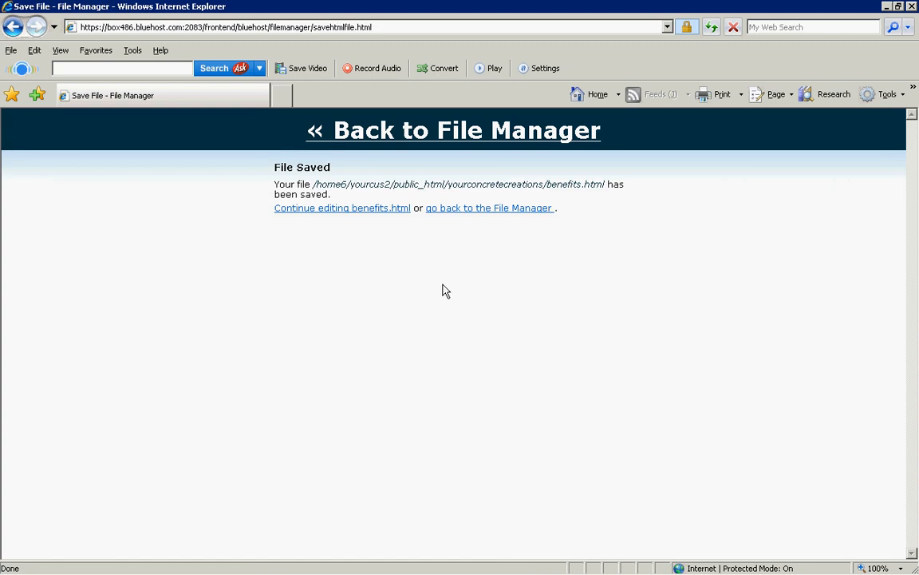
{"action": "key", "text": "alt+Tab"}
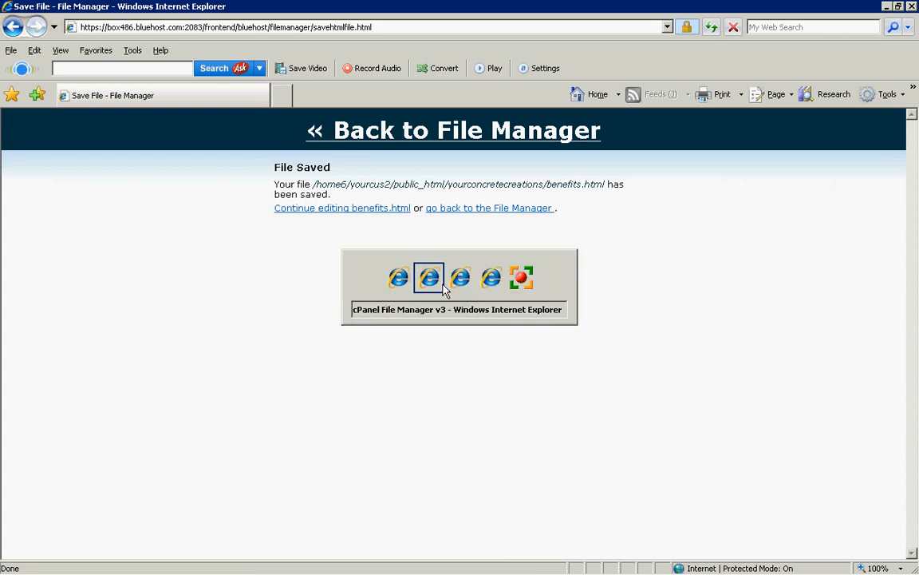
{"action": "key", "text": "alt+Tab"}
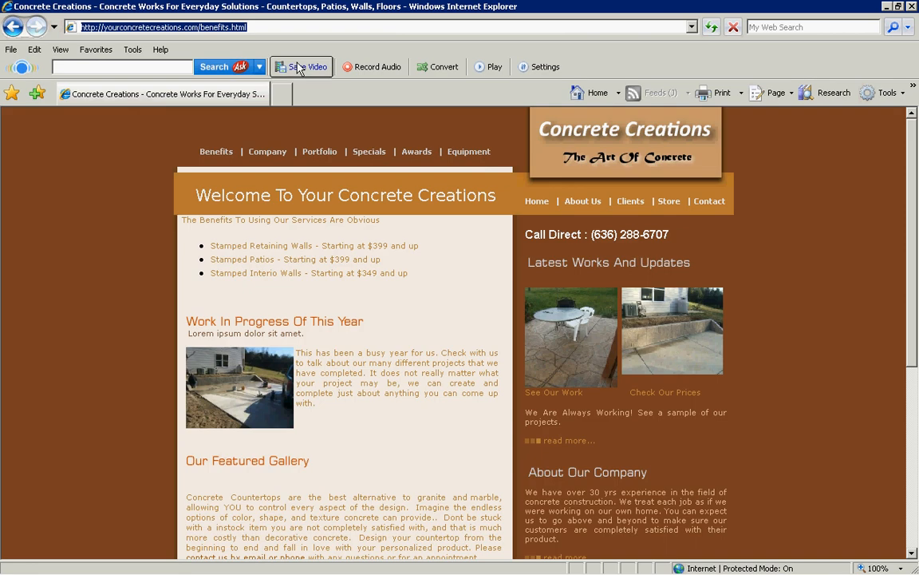
{"action": "left_click", "coordinate": [237, 27]}
{"action": "left_click", "coordinate": [714, 30]}
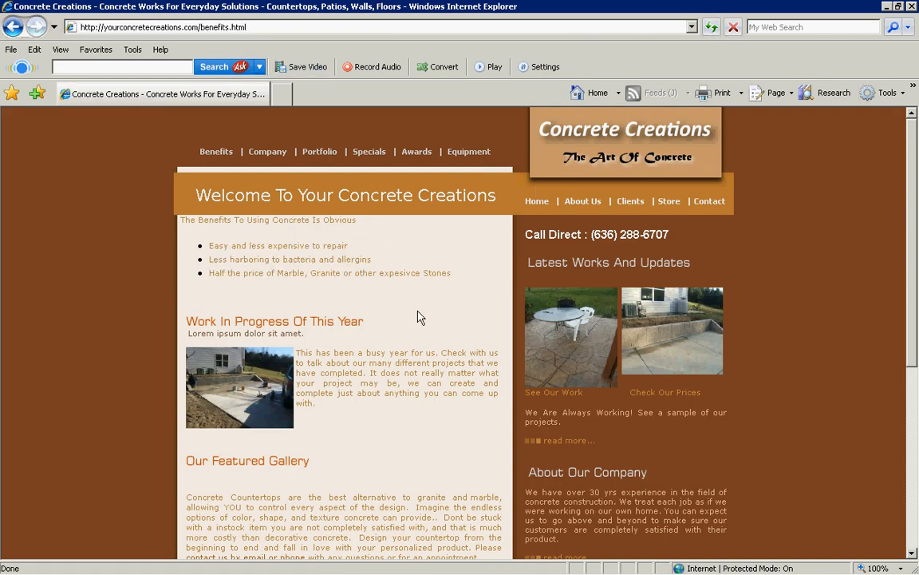
{"action": "left_click", "coordinate": [120, 27]}
{"action": "left_click", "coordinate": [102, 27]}
{"action": "type", "text": "www."}
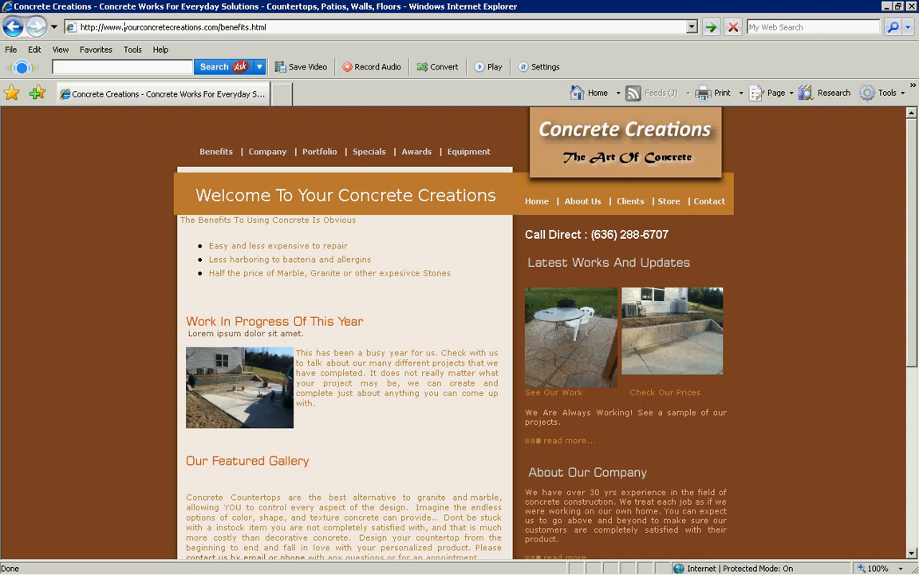
{"action": "key", "text": "Return"}
{"action": "left_click", "coordinate": [128, 30]}
{"action": "left_click", "coordinate": [126, 29]}
{"action": "key", "text": "BackSpace"}
{"action": "key", "text": "BackSpace"}
{"action": "key", "text": "BackSpace"}
{"action": "key", "text": "BackSpace"}
{"action": "key", "text": "Return"}
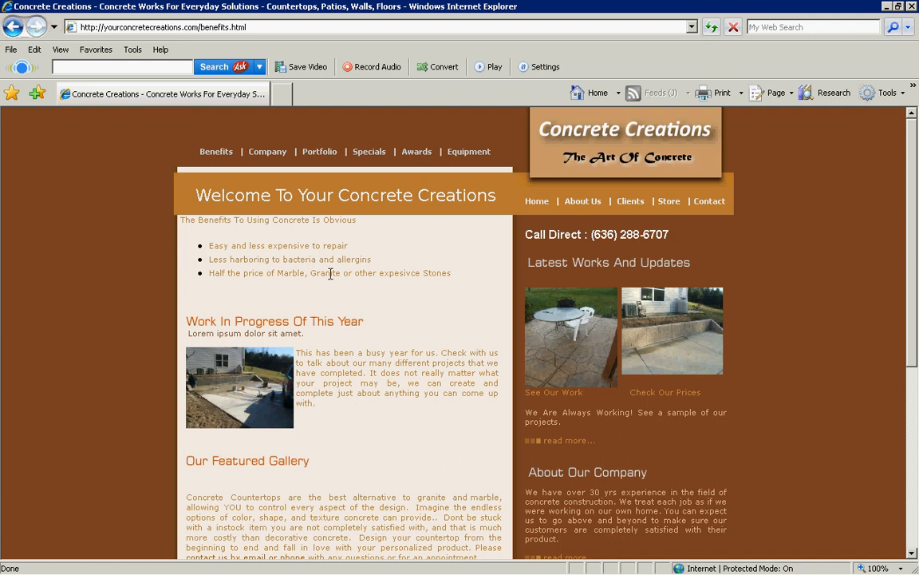
Reload the live Benefits page and review its edited bullet list
{"action": "left_click", "coordinate": [711, 26]}
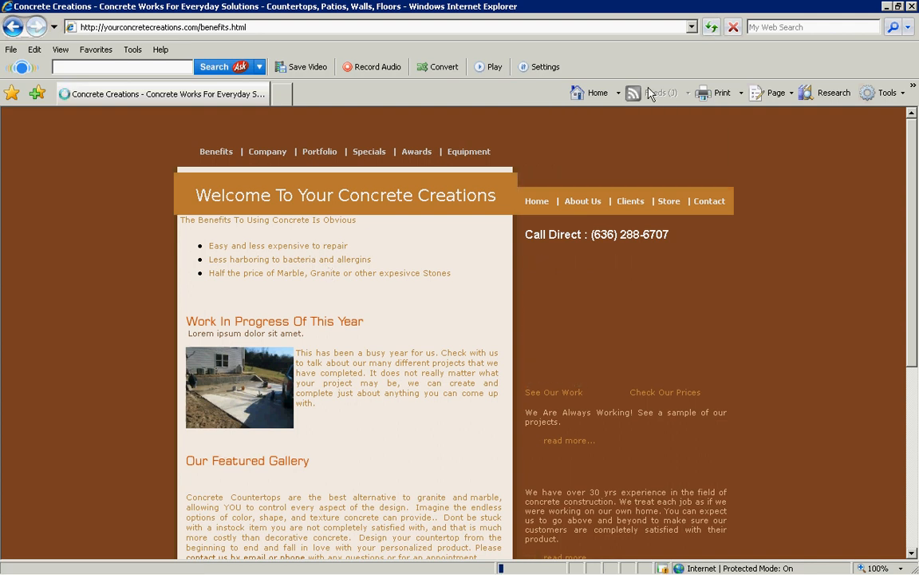
{"action": "left_click_drag", "start_coordinate": [459, 273], "coordinate": [223, 252]}
{"action": "left_click", "coordinate": [229, 250]}
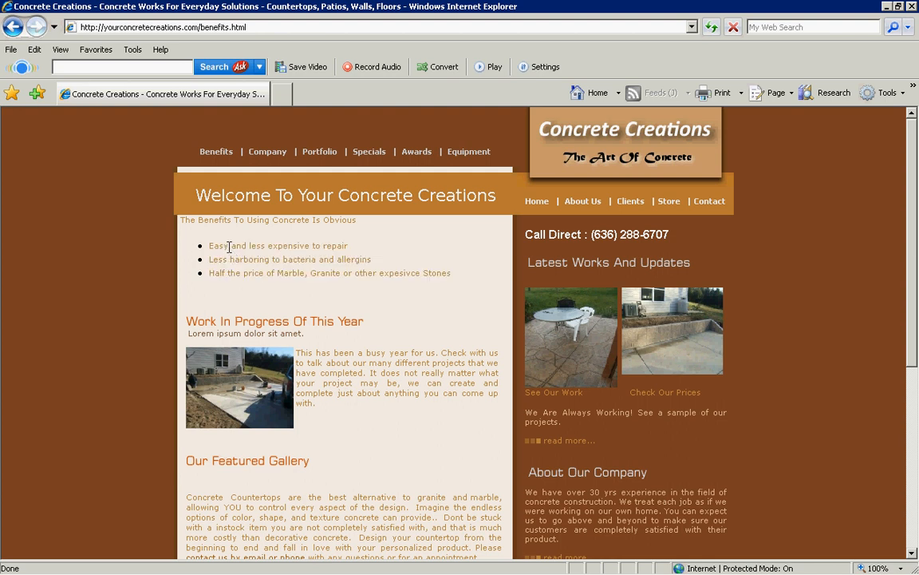
Close the saved-file window for benefits.html, and switch through File Manager to the Bluehost cPanel main page
{"action": "key", "text": "alt+Tab"}
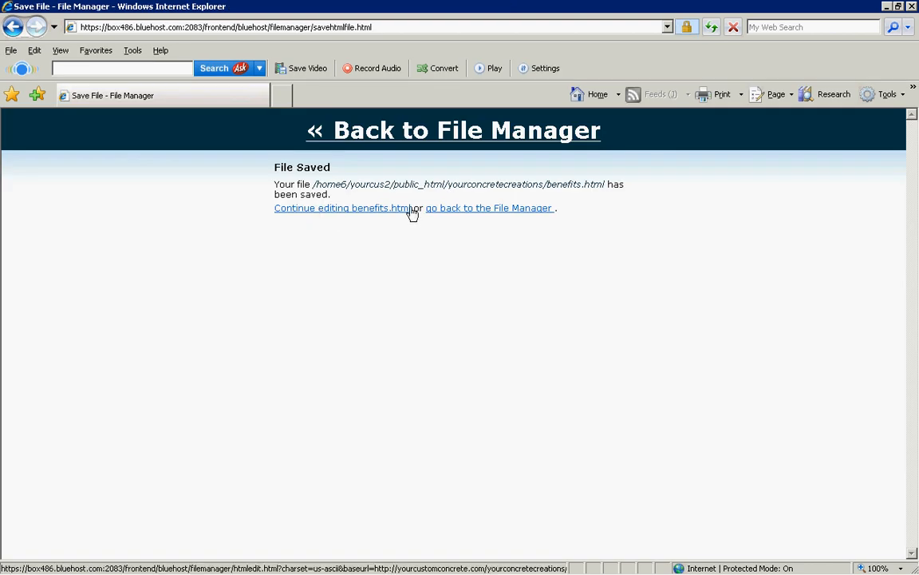
{"action": "left_click", "coordinate": [469, 210]}
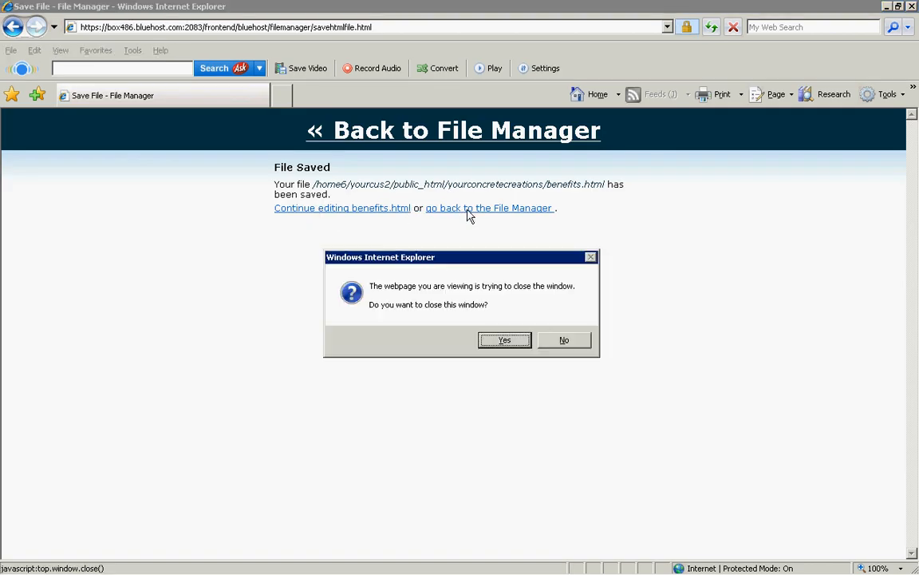
{"action": "left_click", "coordinate": [507, 342]}
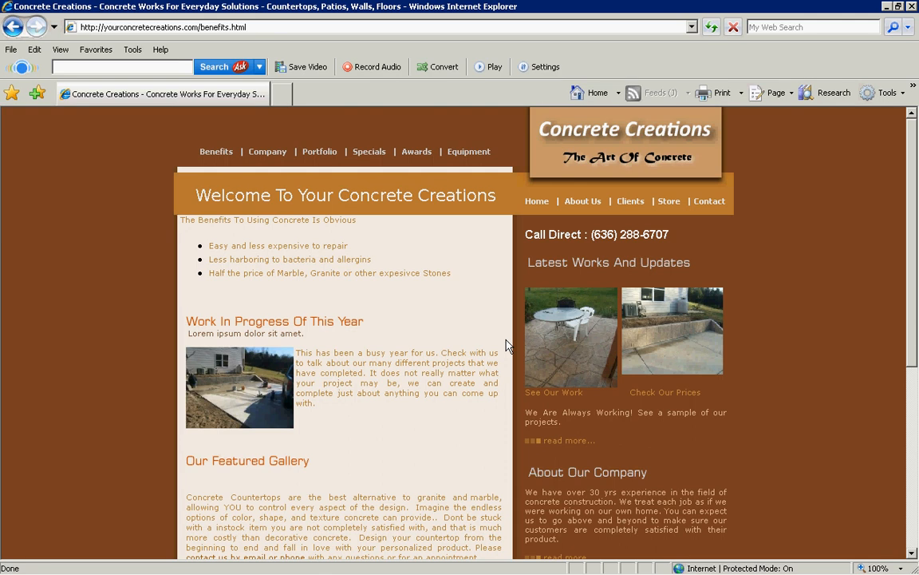
{"action": "key", "text": "alt+Tab"}
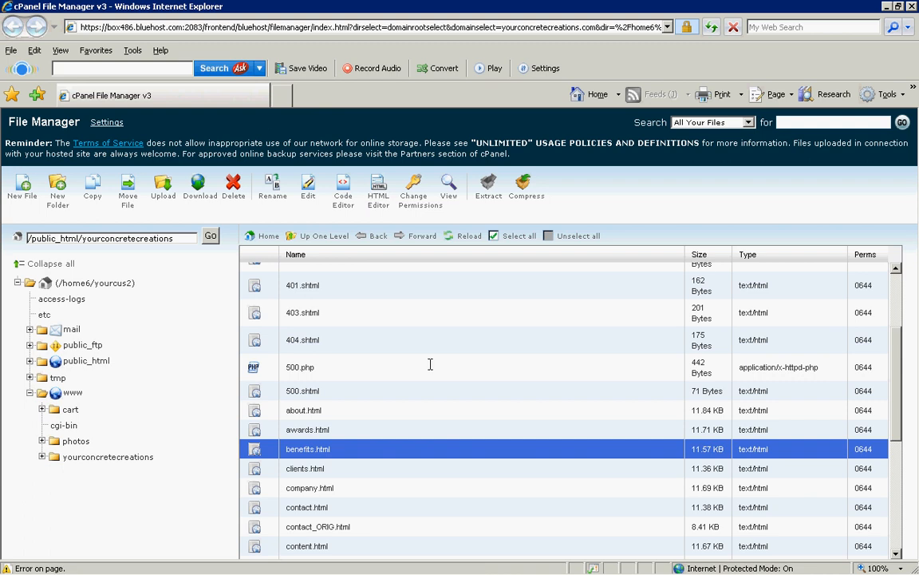
{"action": "key", "text": "alt+Tab"}
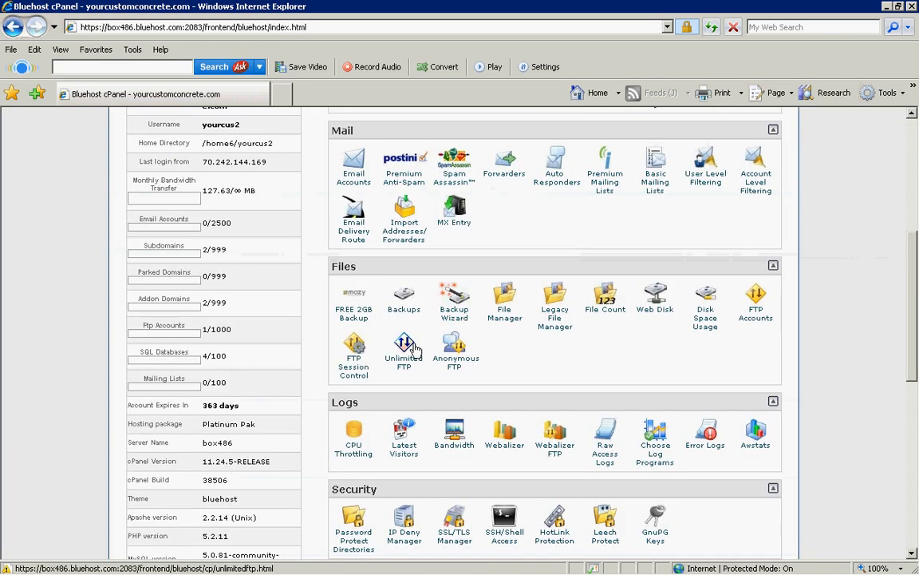